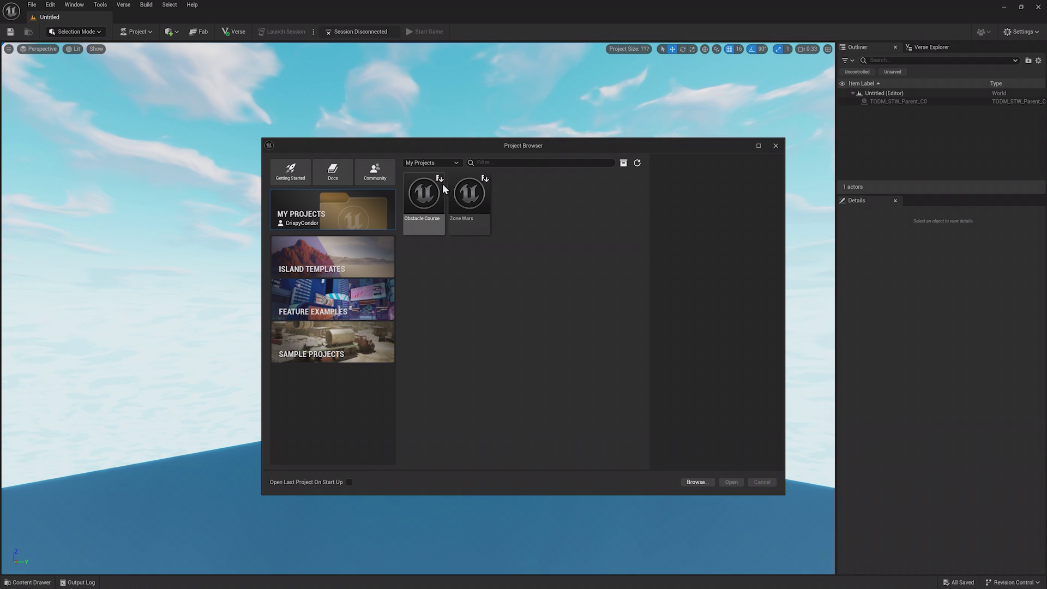
- Select the Zone Wars project and remove the space so its name reads ZoneWars
click(482, 183)
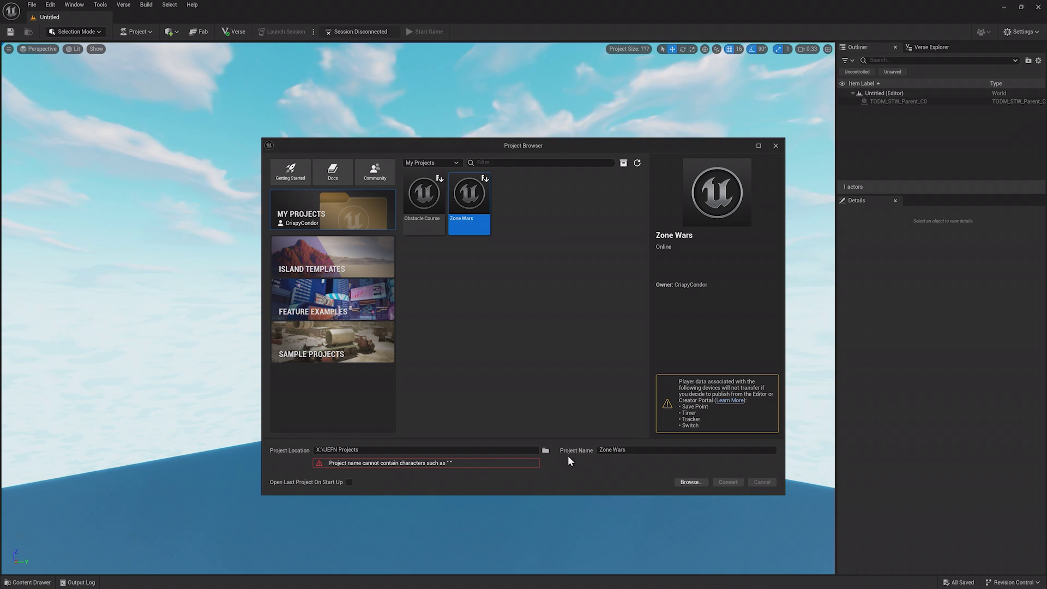
click(612, 450)
key(BackSpace)
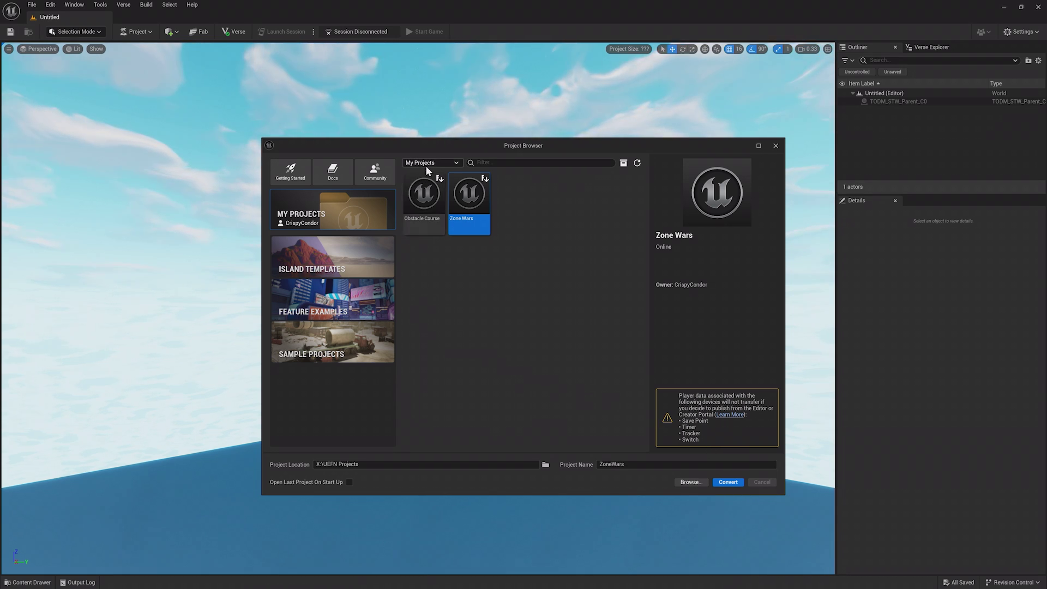
click(456, 163)
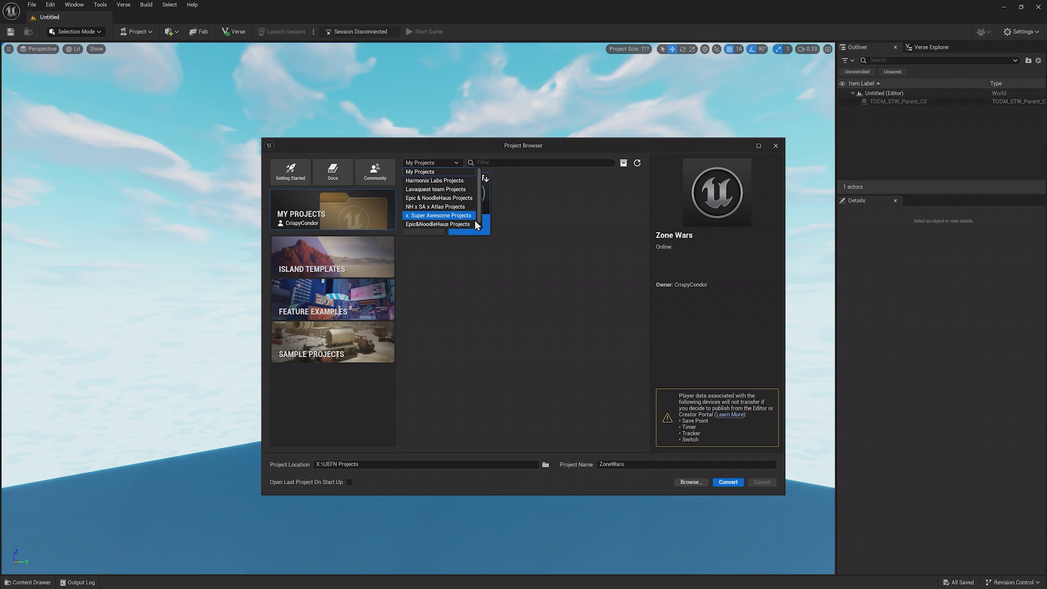
- Preview the Blank and XL Archipelago Island templates, then the Animation - Starter feature example
click(466, 170)
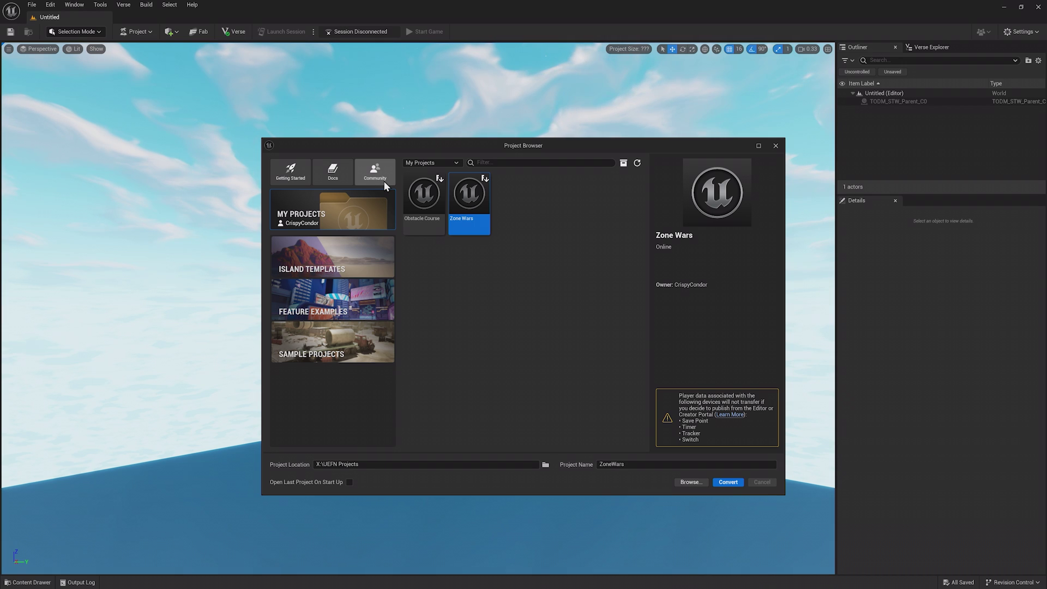
click(337, 253)
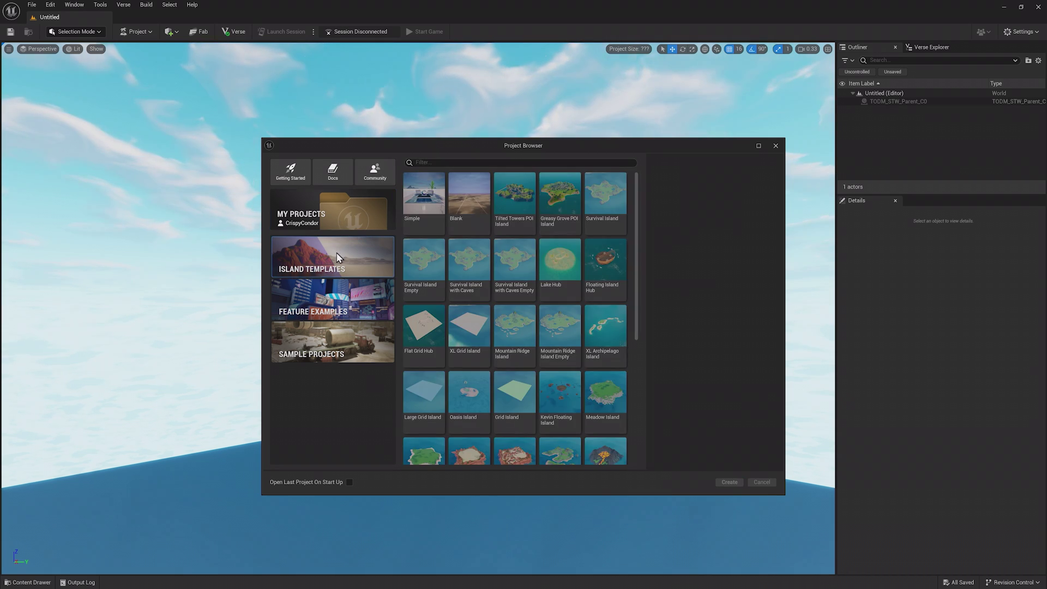
click(463, 227)
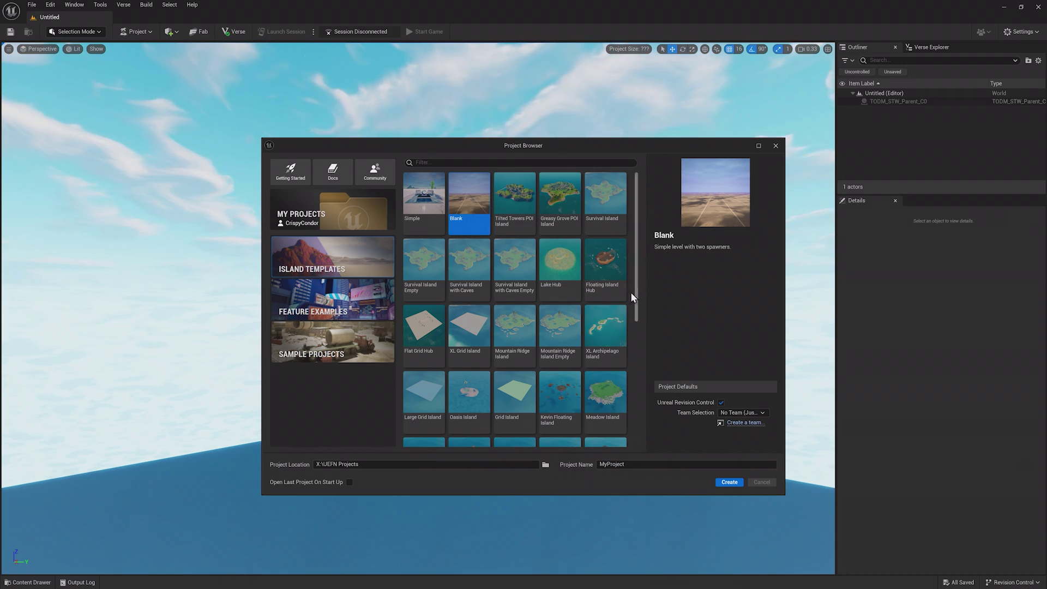
click(620, 336)
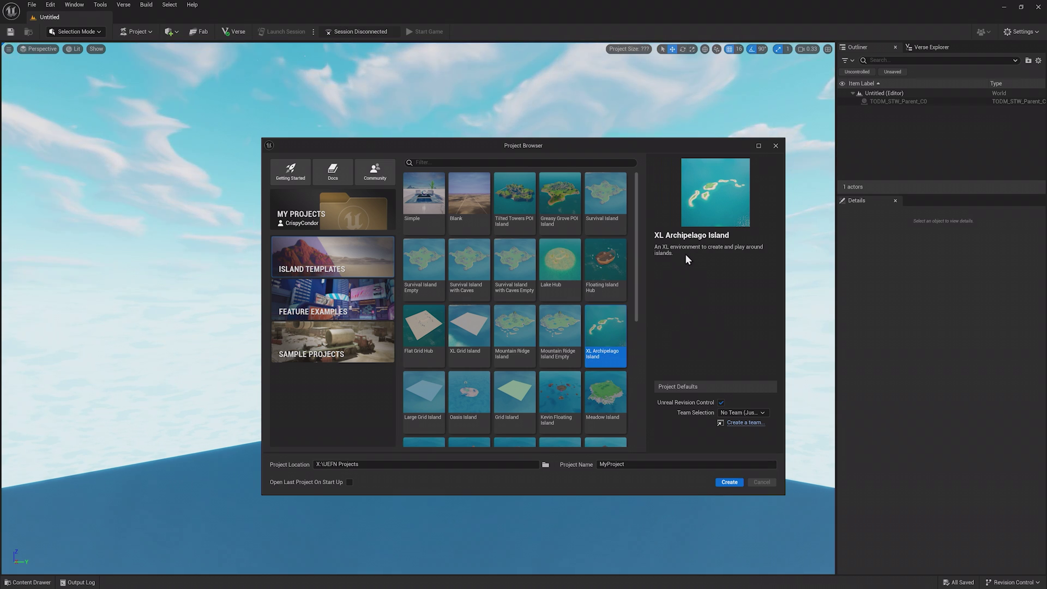
click(380, 301)
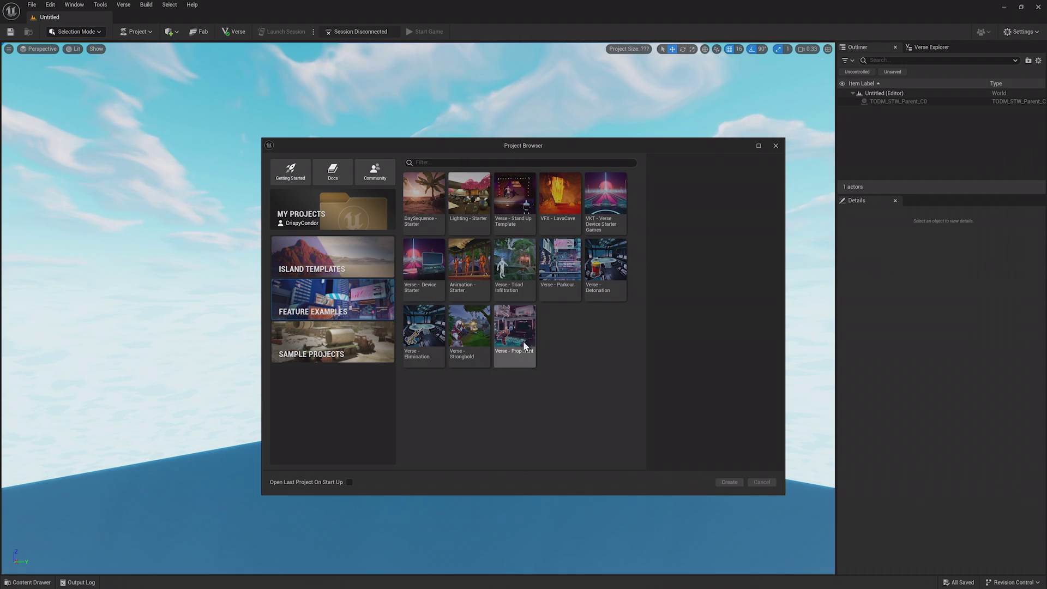
click(475, 290)
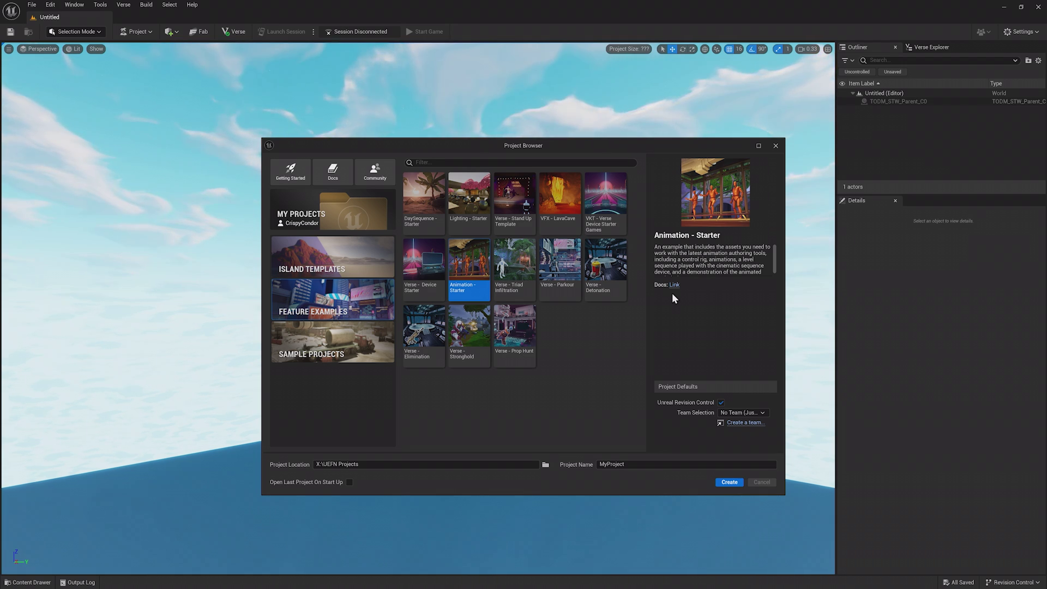
- Open Sample Projects and preview the Deserted: Domination map and its description
click(357, 332)
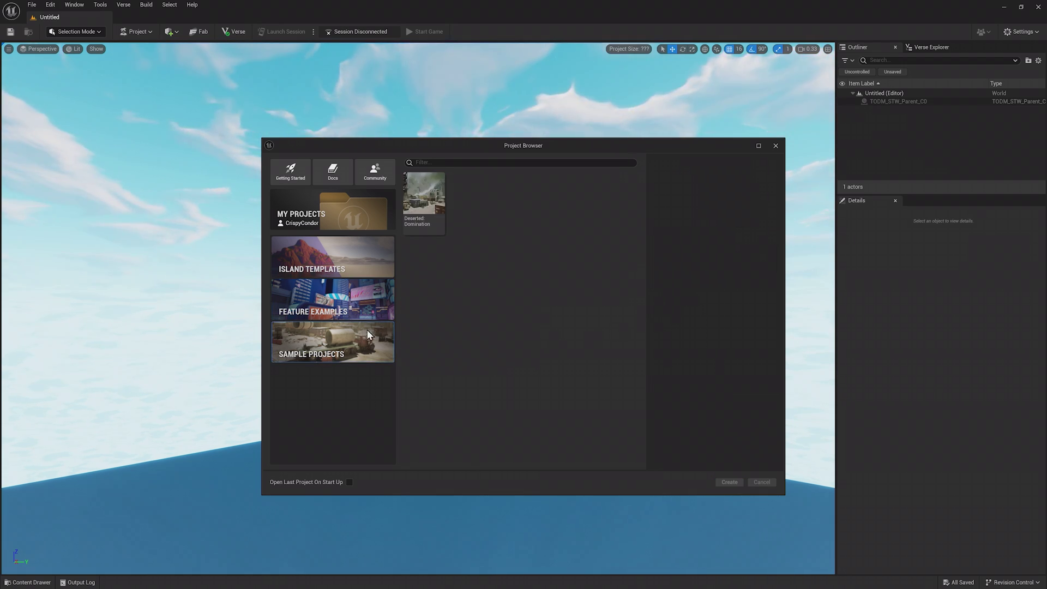
click(441, 226)
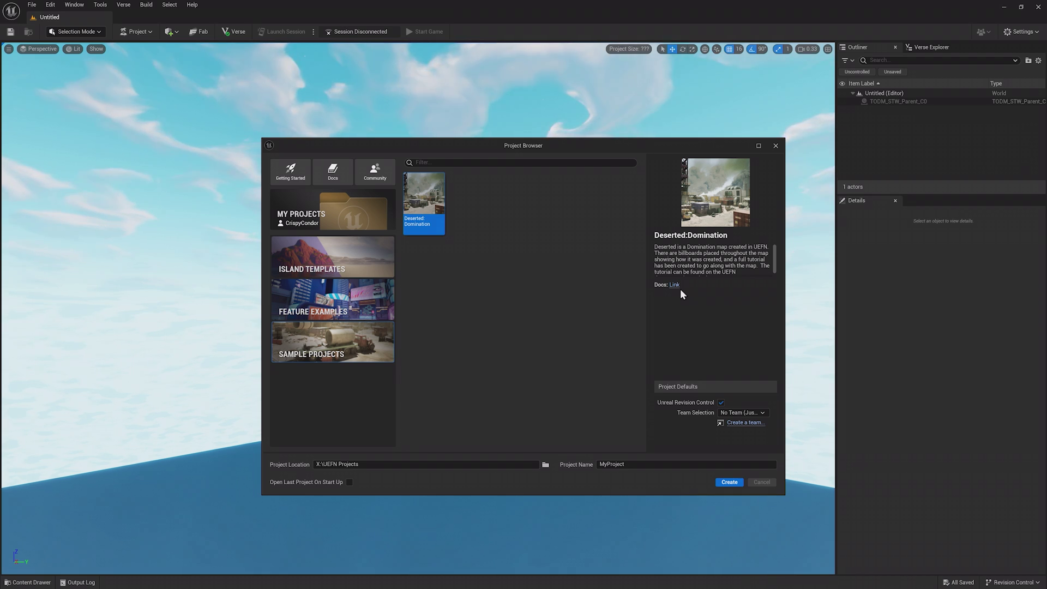
- Choose the Blank island template and enter myFirstHour as the project name
click(364, 272)
click(467, 229)
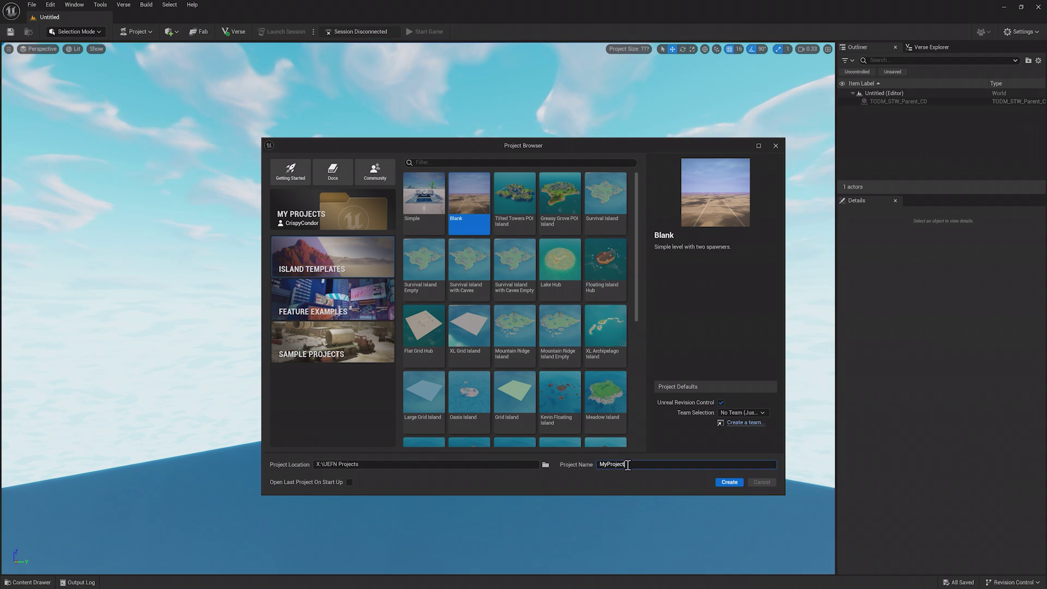
text(myP)
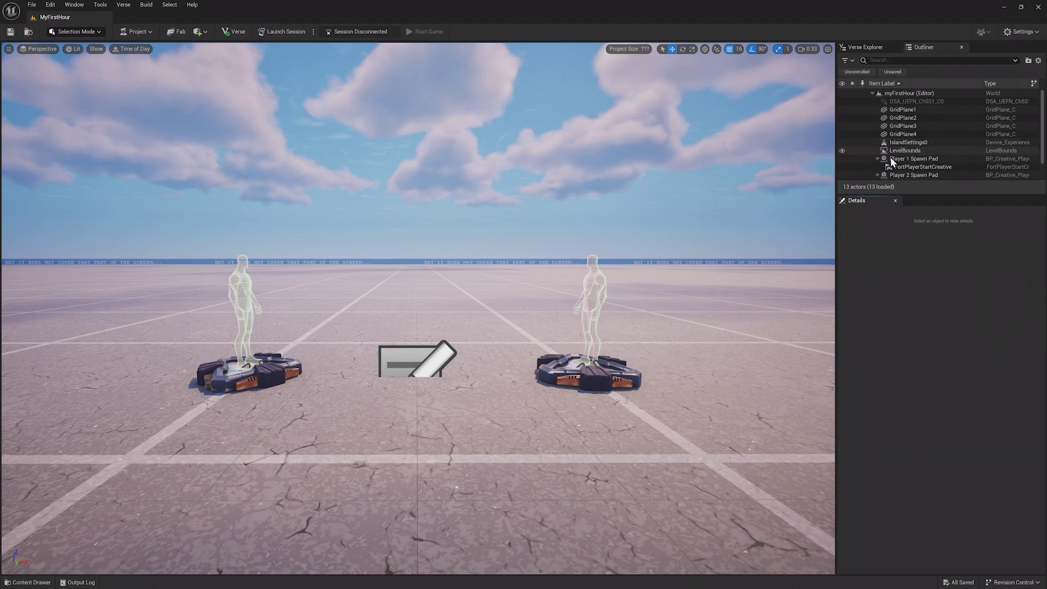
- Float the Outliner and Verse Explorer, then restore the Default Editor Layout
middle_click(909, 53)
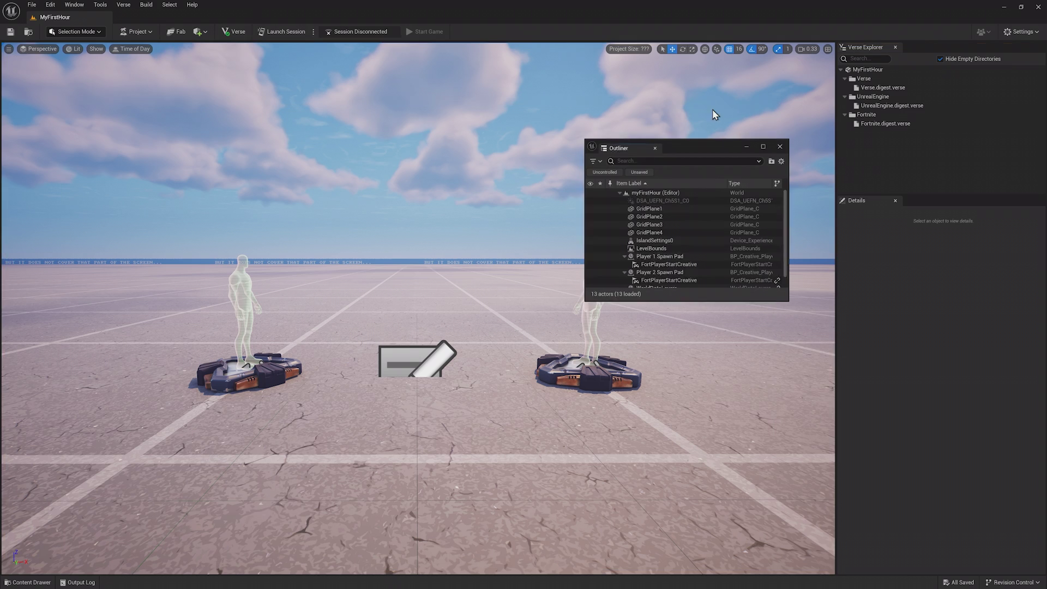
drag(853, 53, 353, 158)
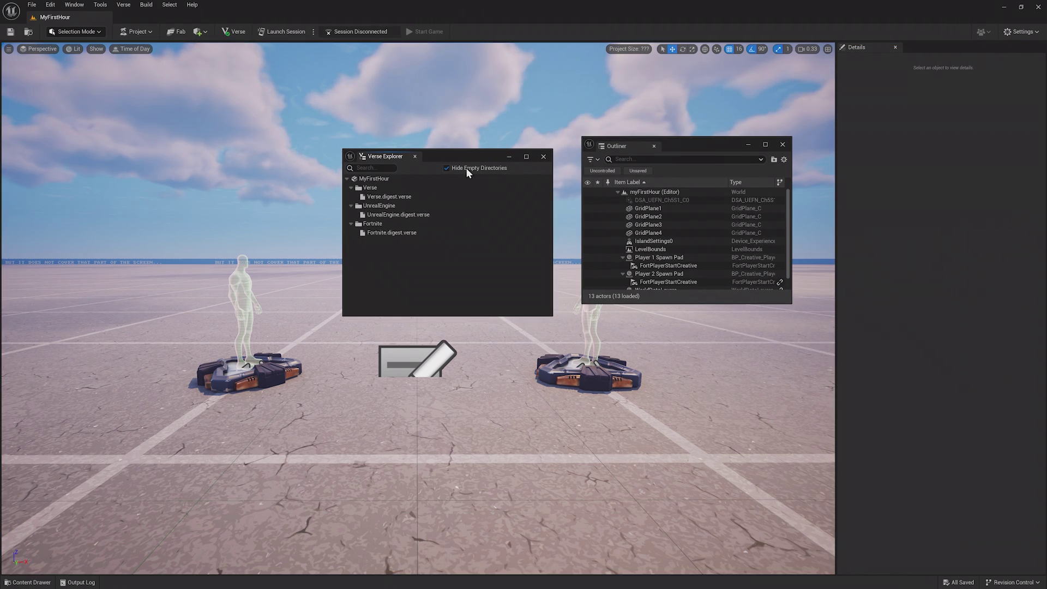
click(74, 5)
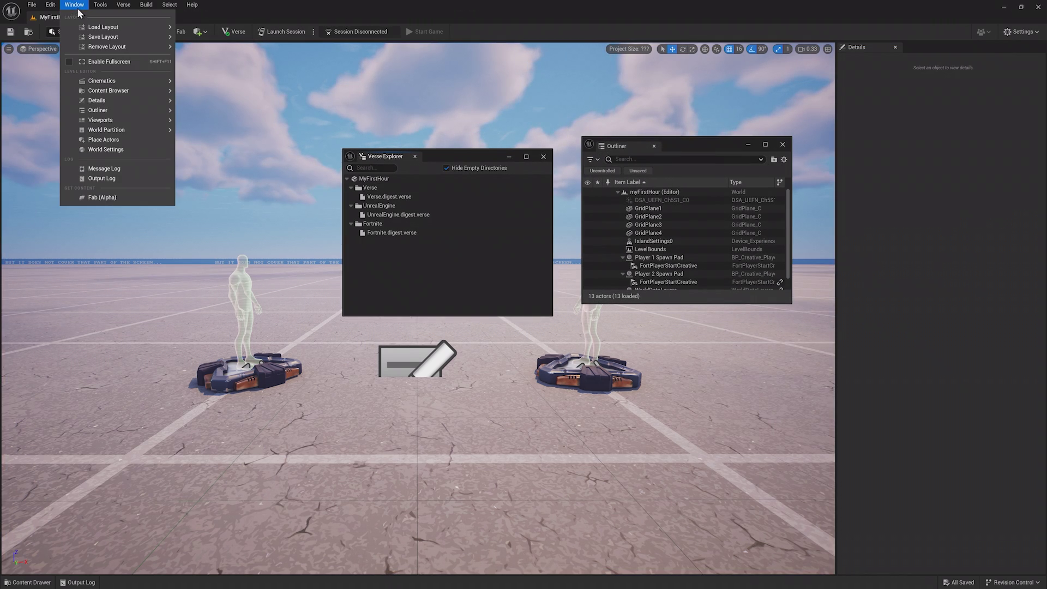
mouse_move(76, 29)
click(185, 40)
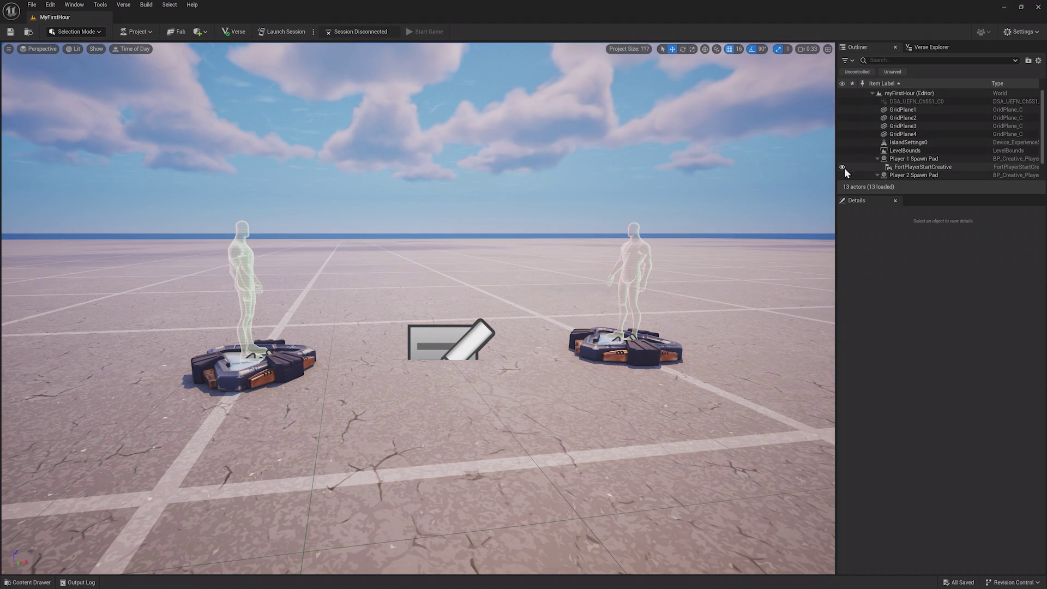
click(32, 5)
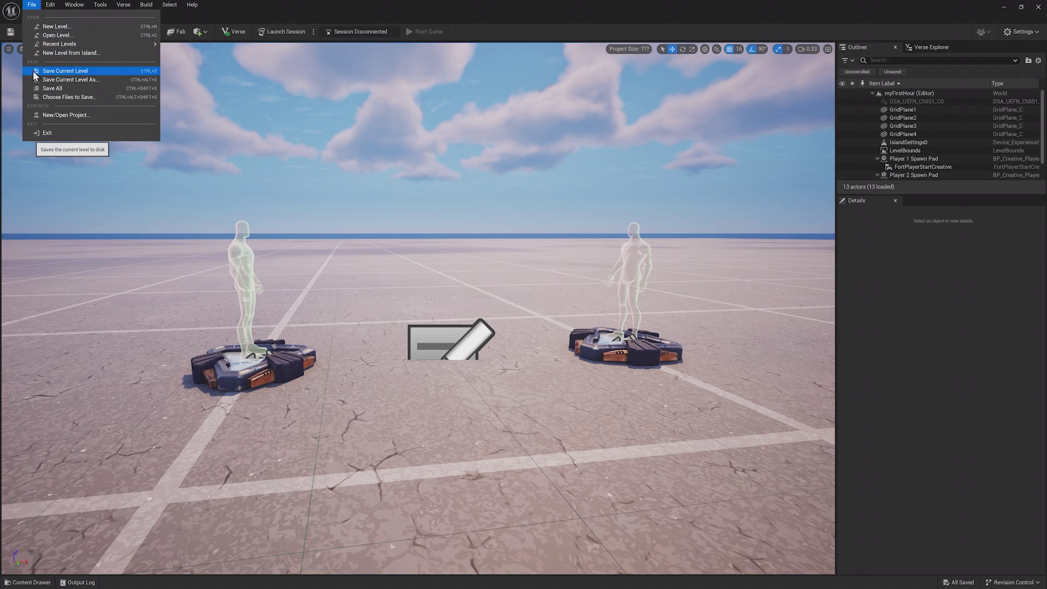
mouse_move(50, 5)
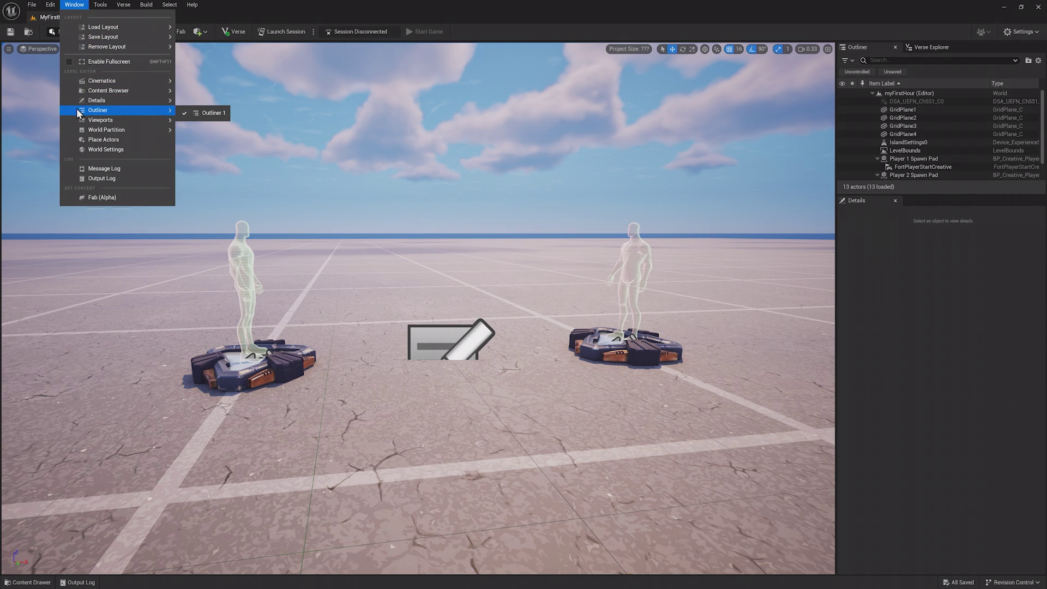
mouse_move(78, 118)
mouse_move(103, 11)
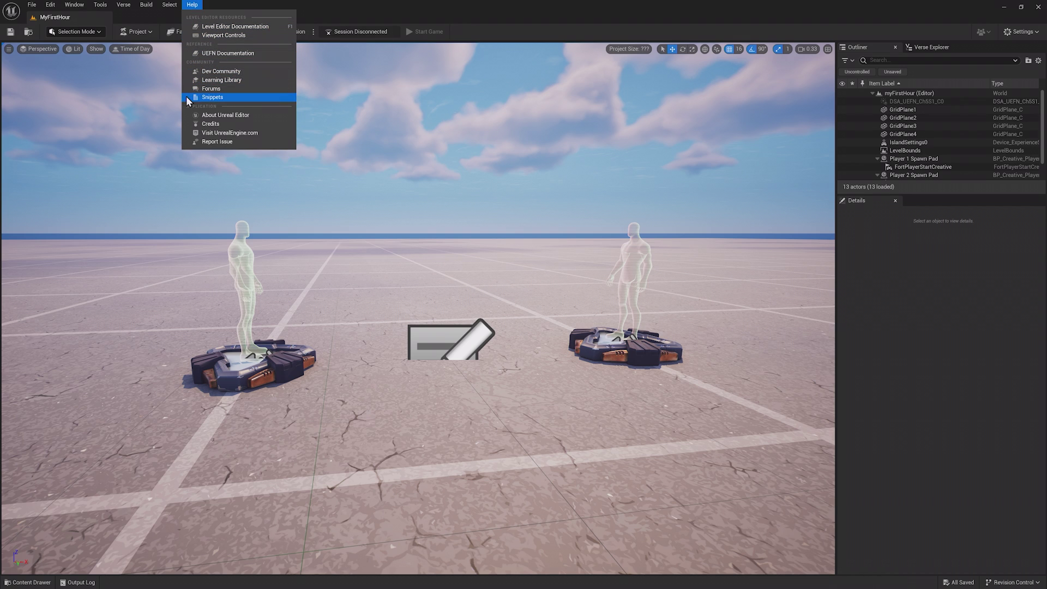
click(214, 8)
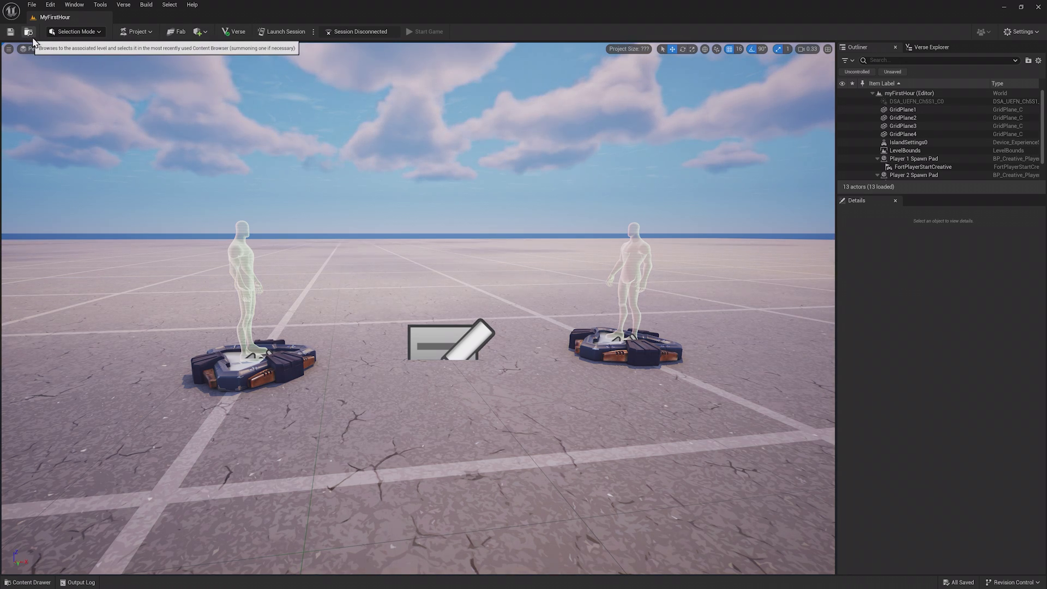
- Browse the Selection Mode and Project menus, then open the Place Actors list
click(99, 36)
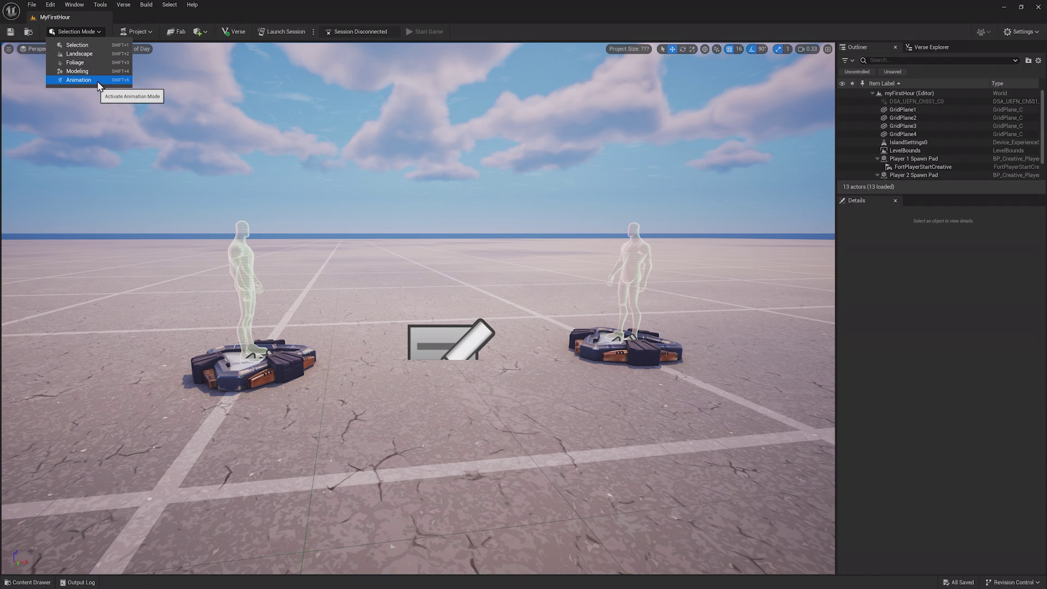
click(128, 35)
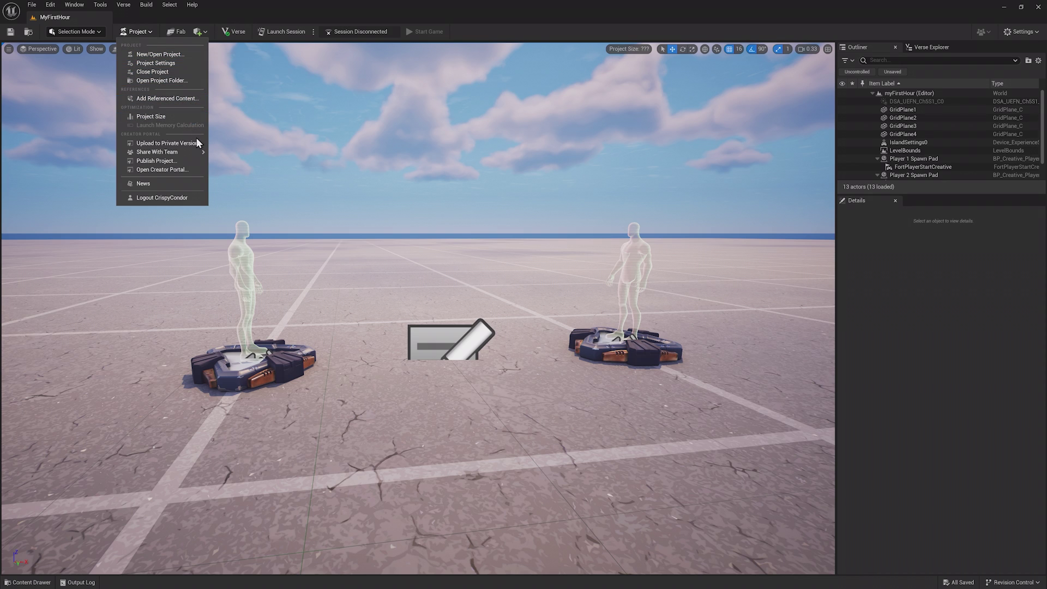
click(205, 30)
mouse_move(245, 54)
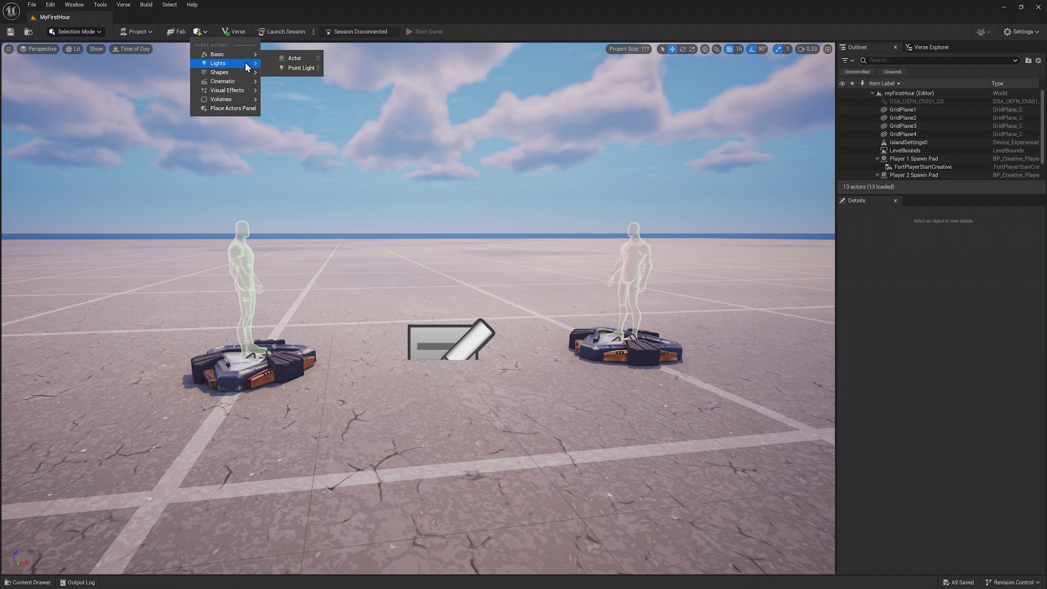
mouse_move(248, 75)
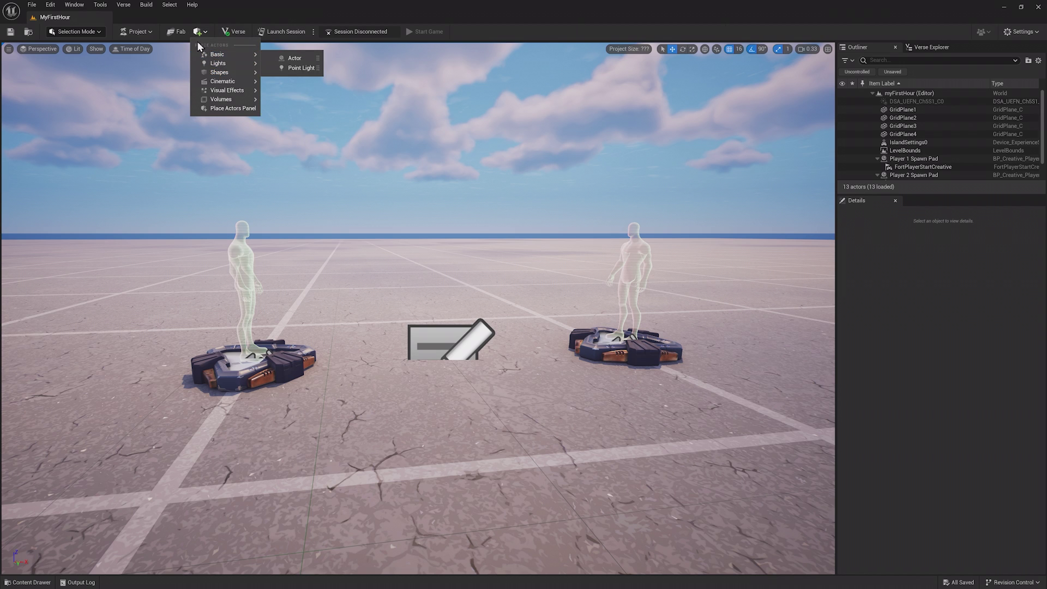
click(178, 32)
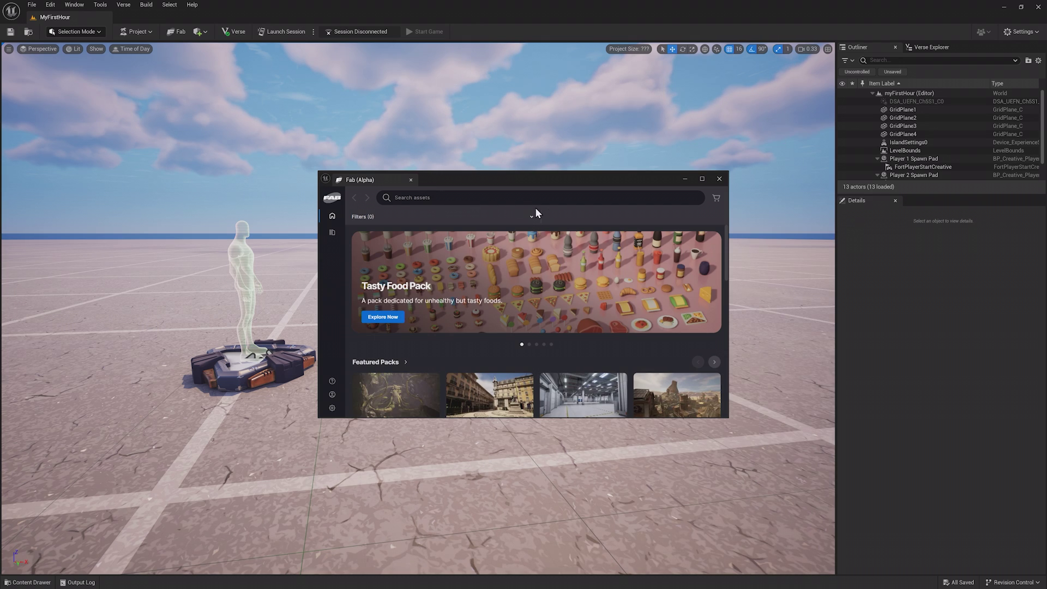
click(720, 179)
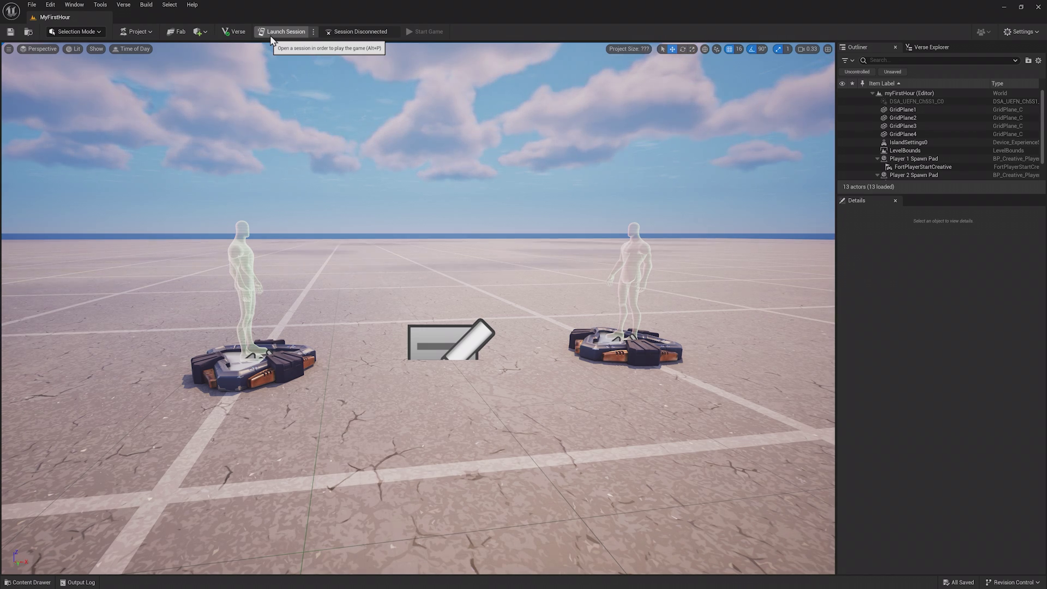
- Set all Engine Scalability Settings groups to Low quality
click(315, 32)
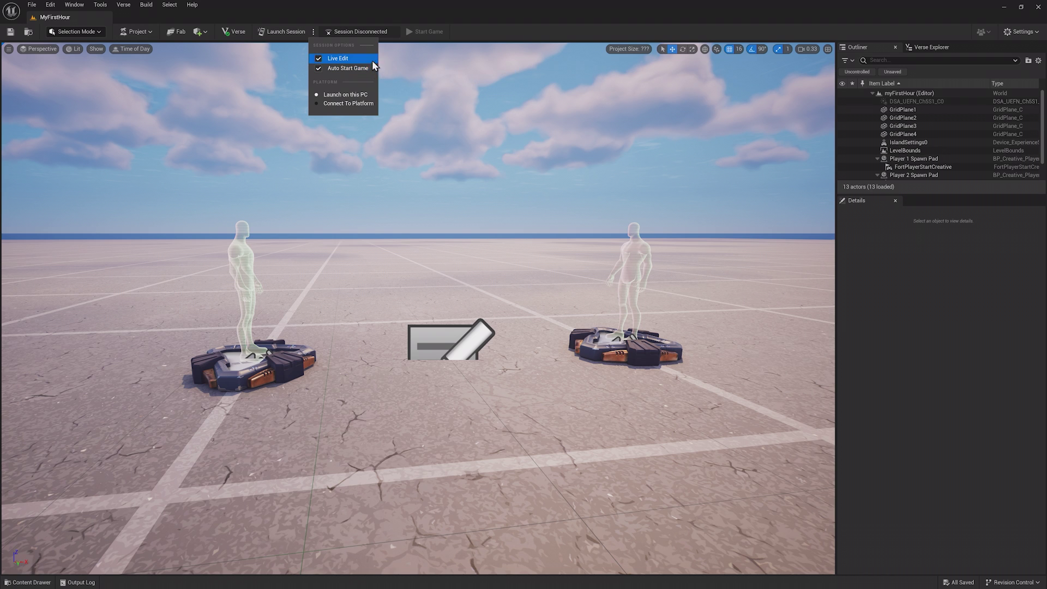
click(389, 33)
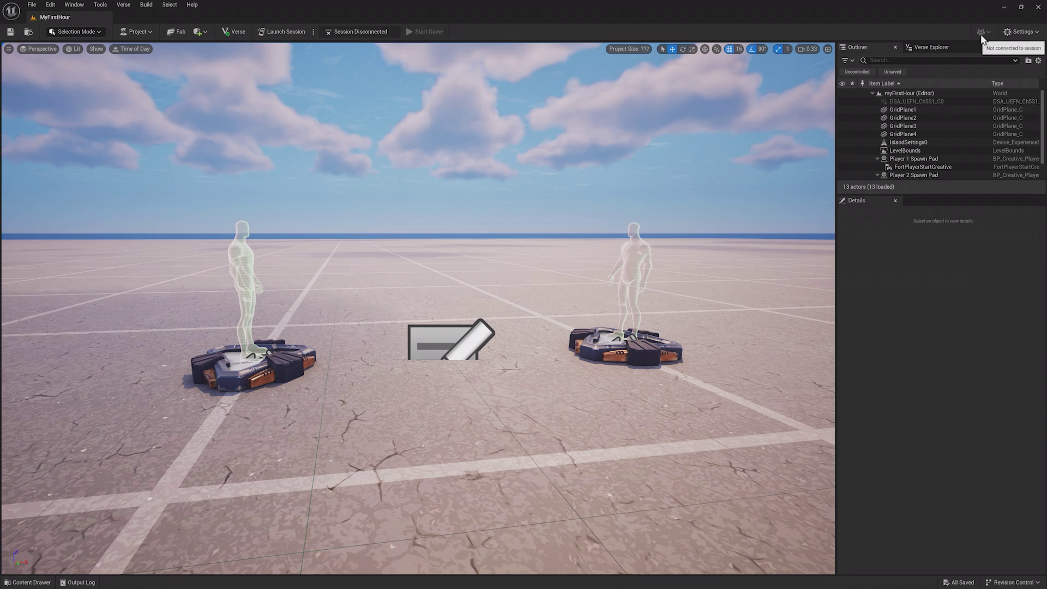
click(1006, 32)
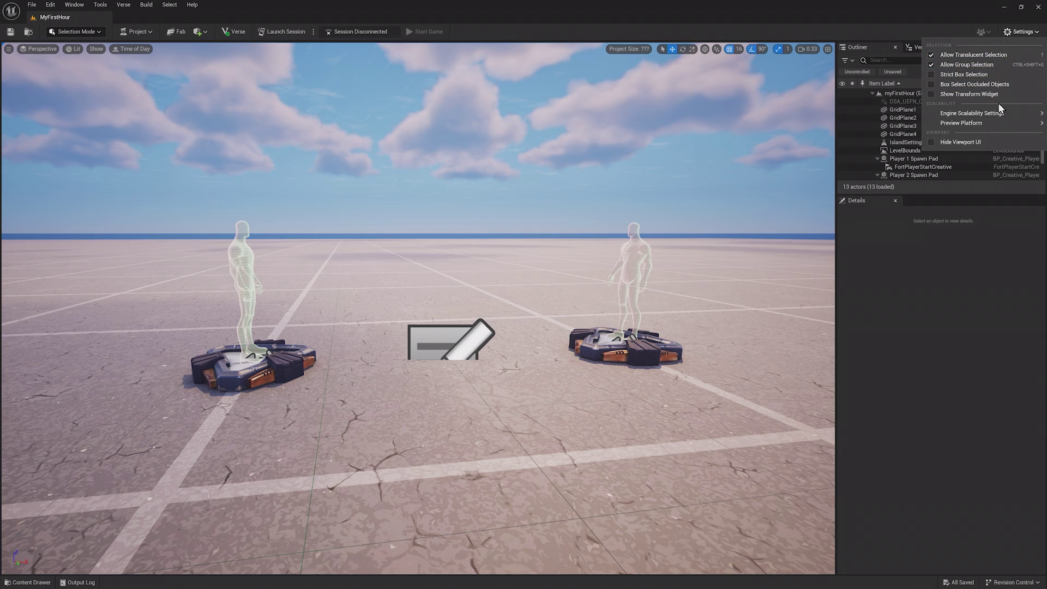
mouse_move(999, 117)
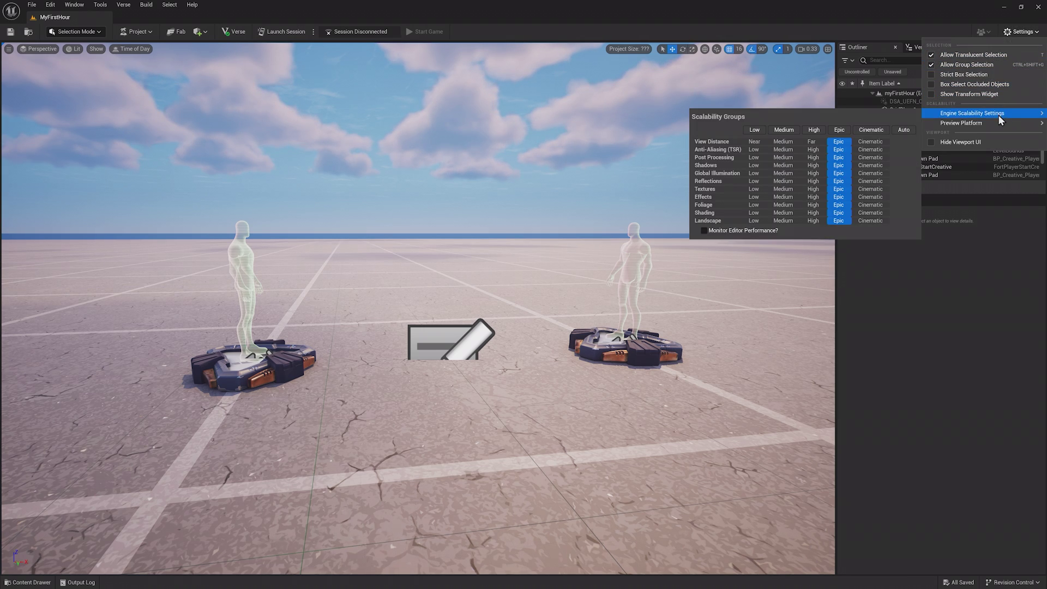
click(754, 133)
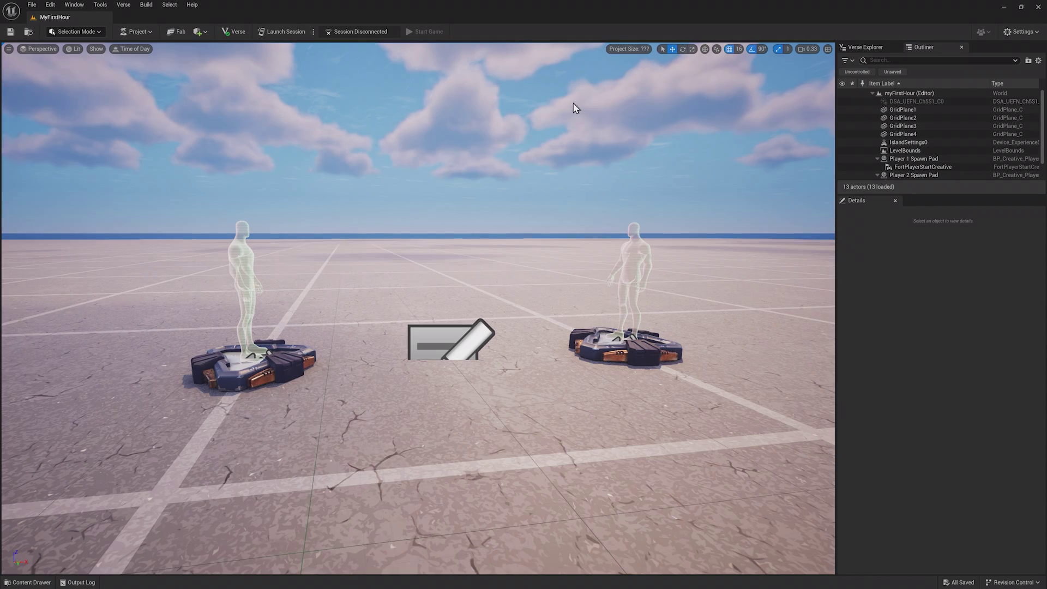
- Orbit and fly the camera back until both spawn pads are seen from above
right_drag(547, 116, 547, 117)
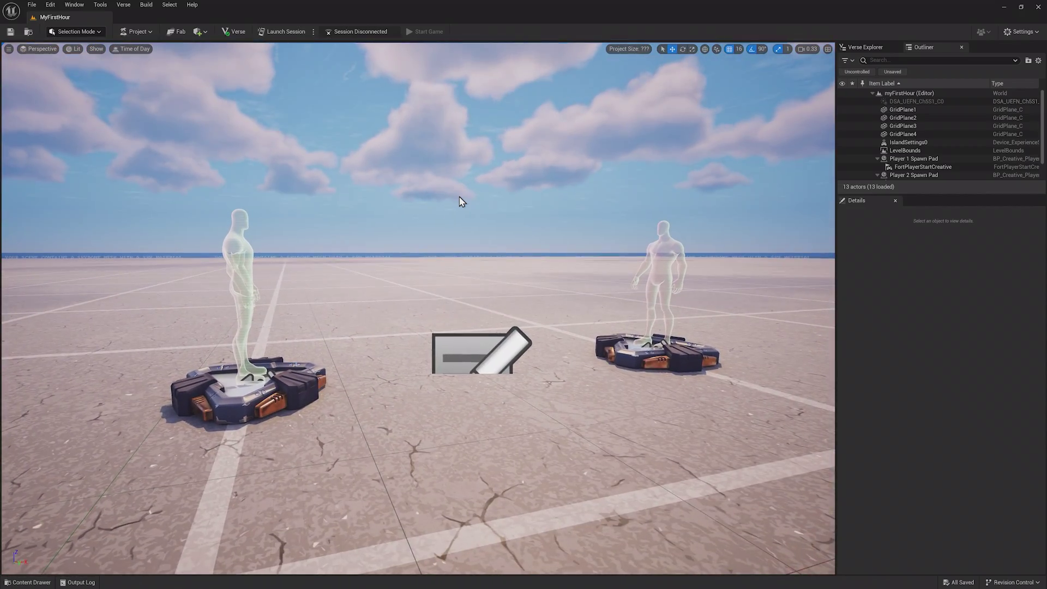
right_drag(461, 202, 460, 202)
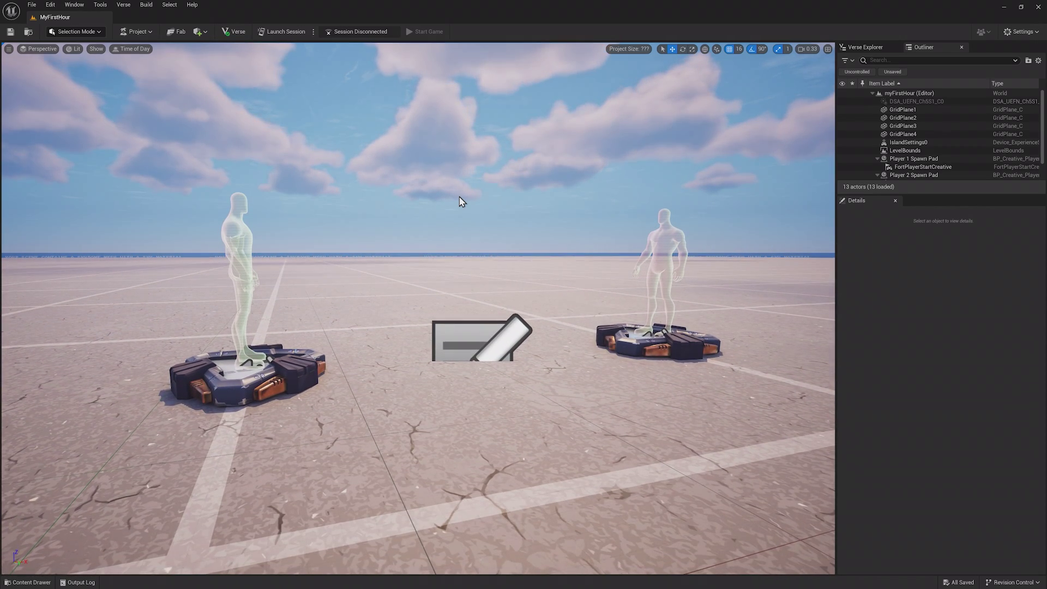
right_drag(461, 201, 461, 202)
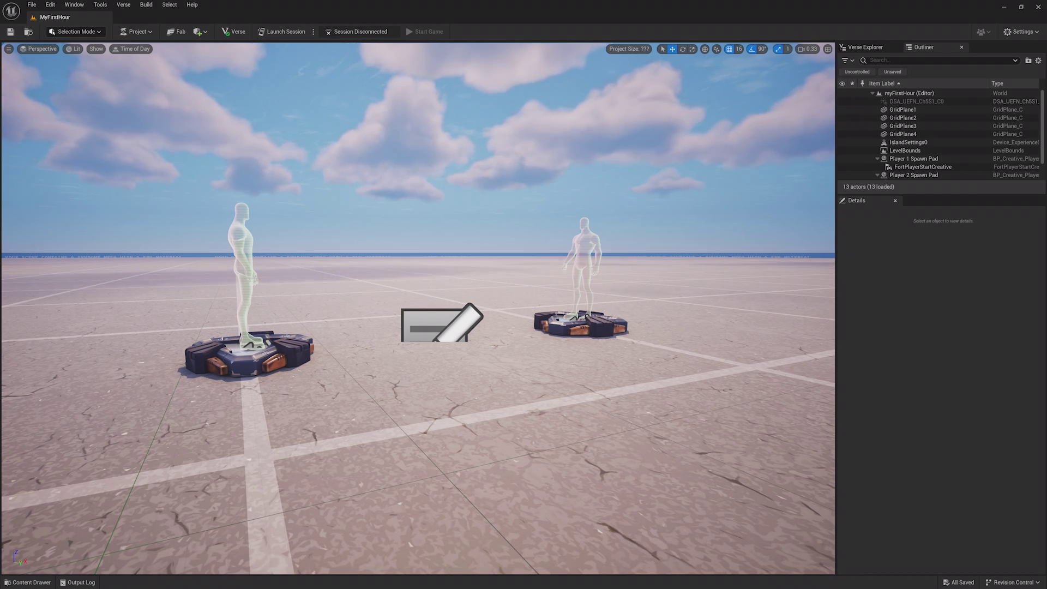
right_drag(461, 202, 461, 202)
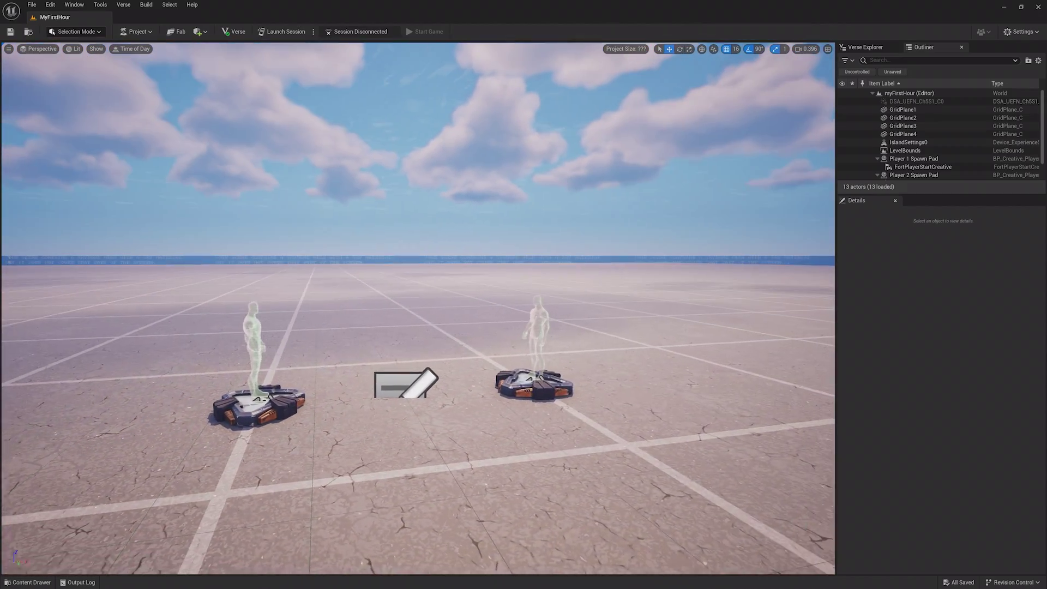
right_drag(409, 180, 409, 180)
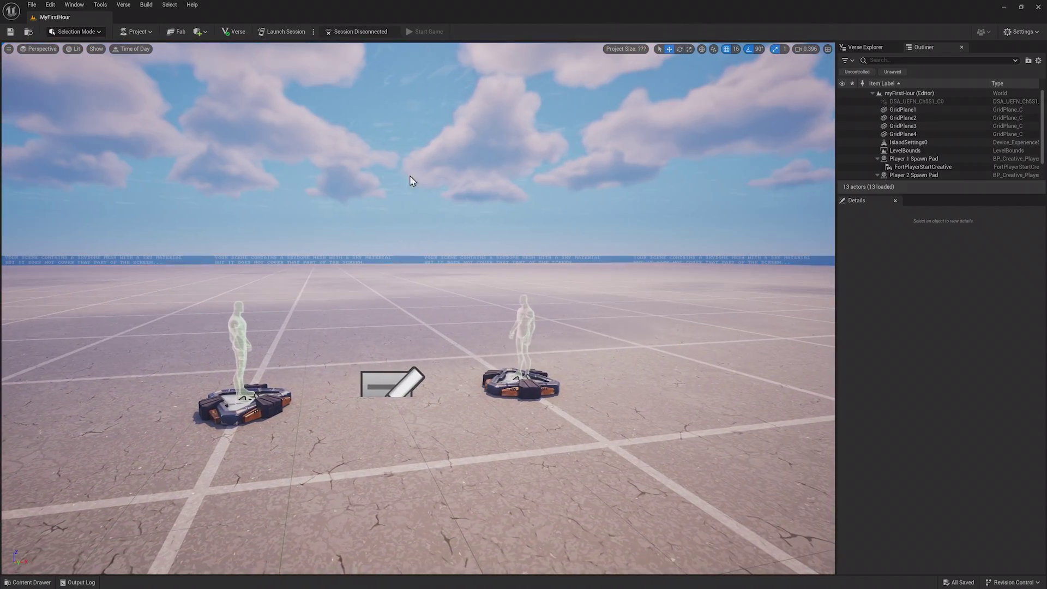
click(9, 48)
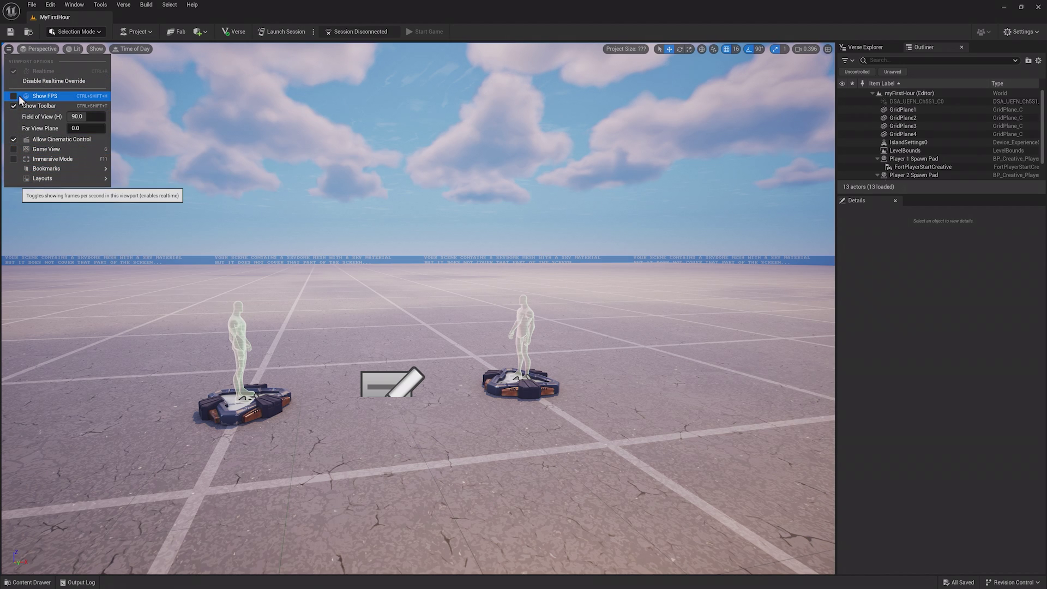
click(39, 48)
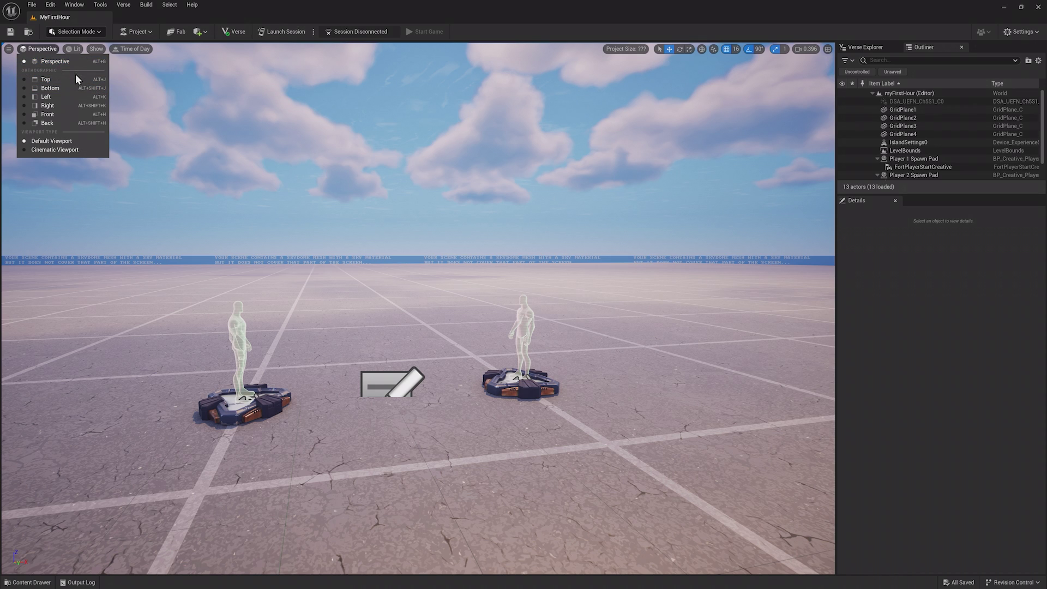
click(66, 108)
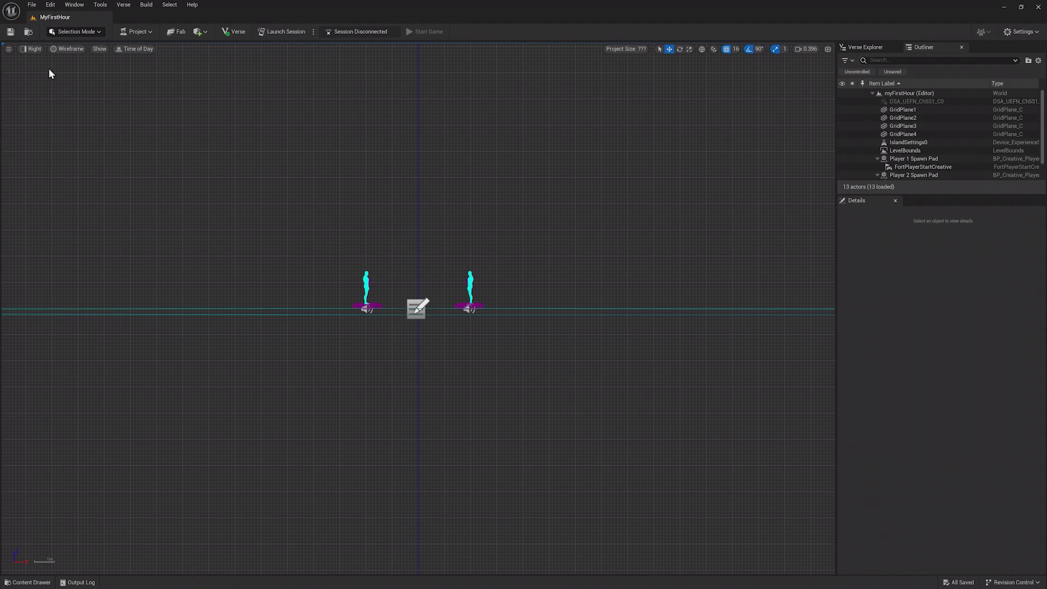
click(38, 48)
click(49, 65)
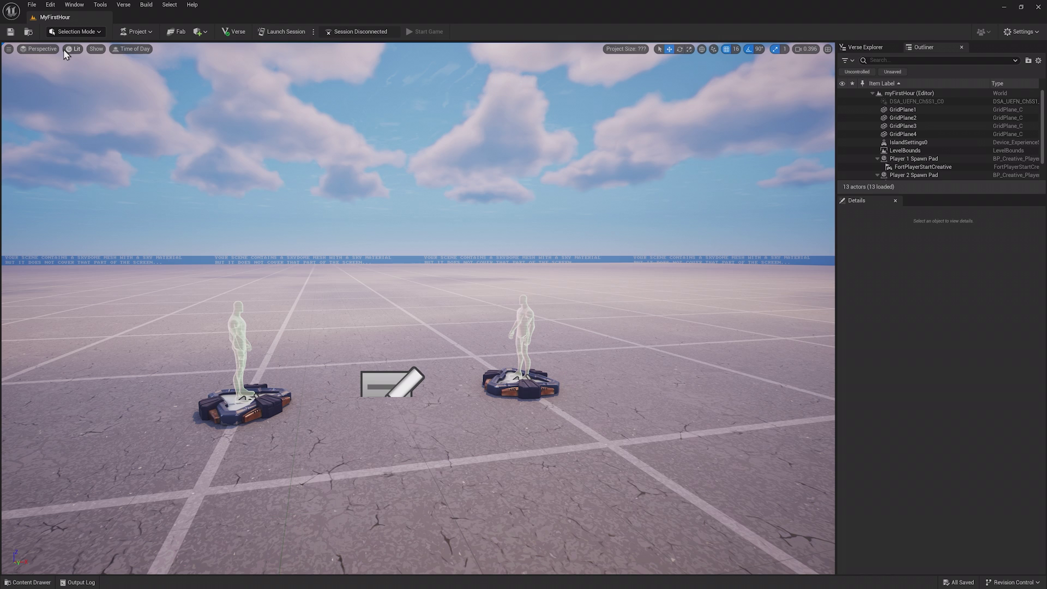
click(72, 49)
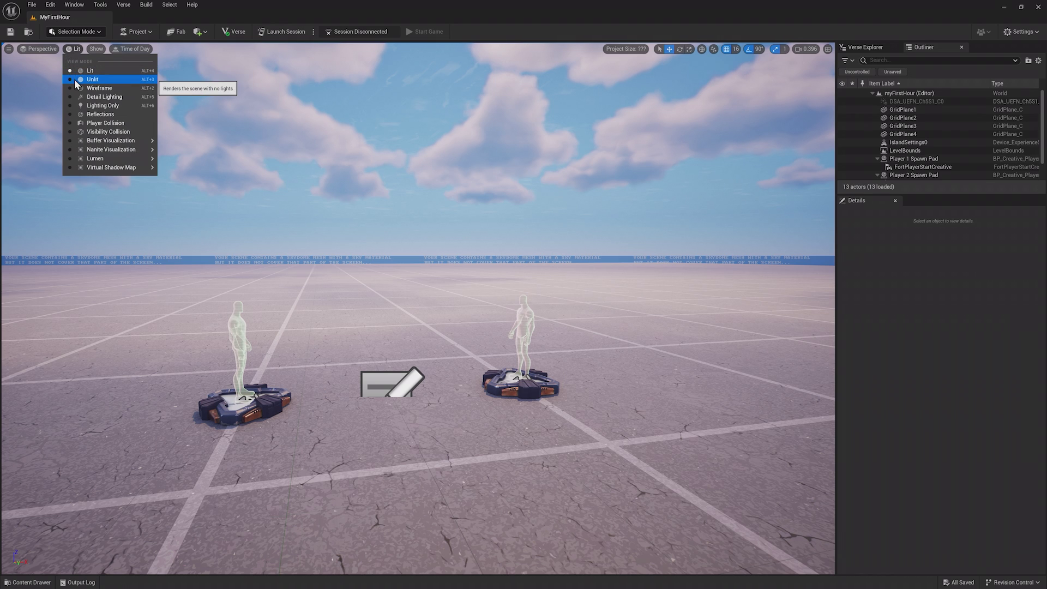
key(Escape)
click(74, 50)
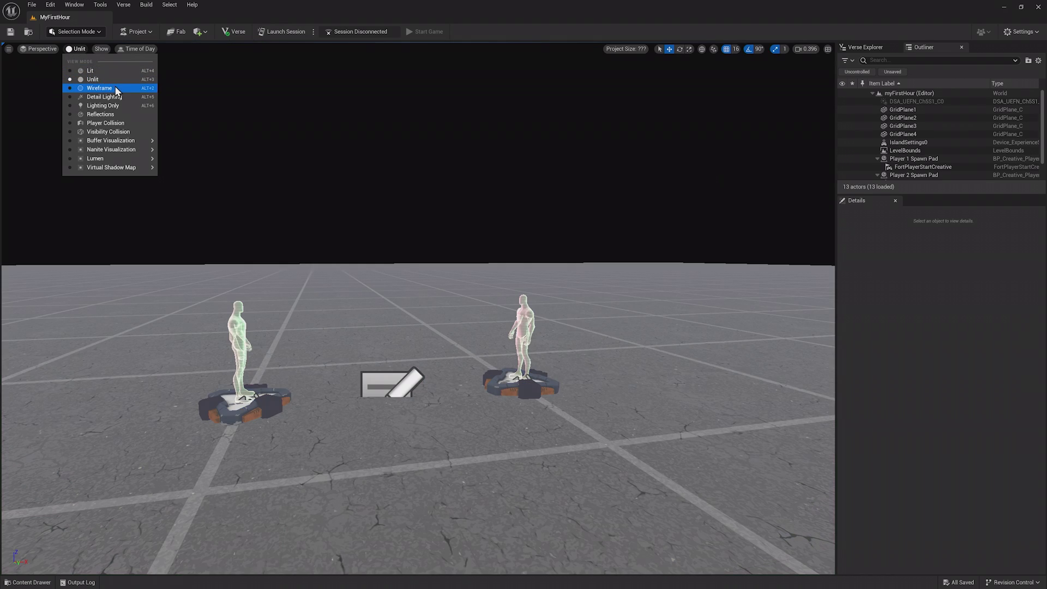
click(115, 88)
click(87, 49)
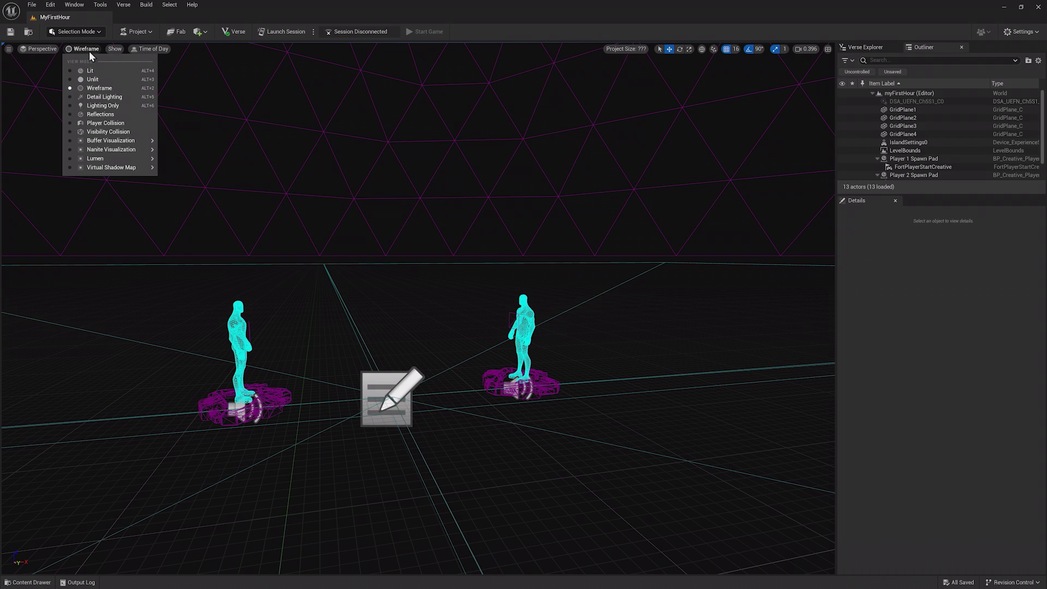
click(113, 72)
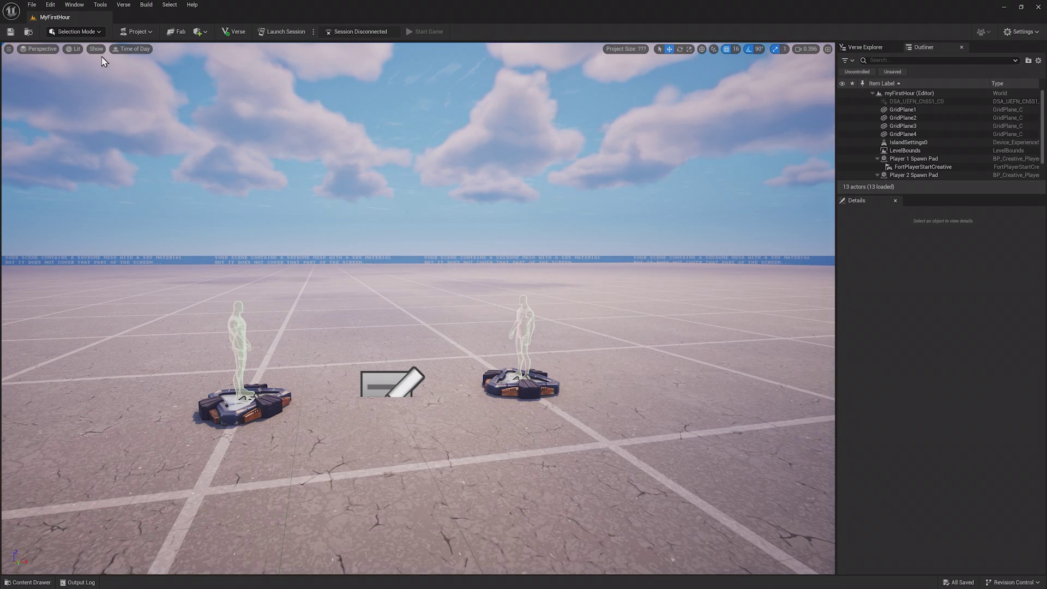
- Turn collision outlines on and then off again from the Show menu
click(97, 50)
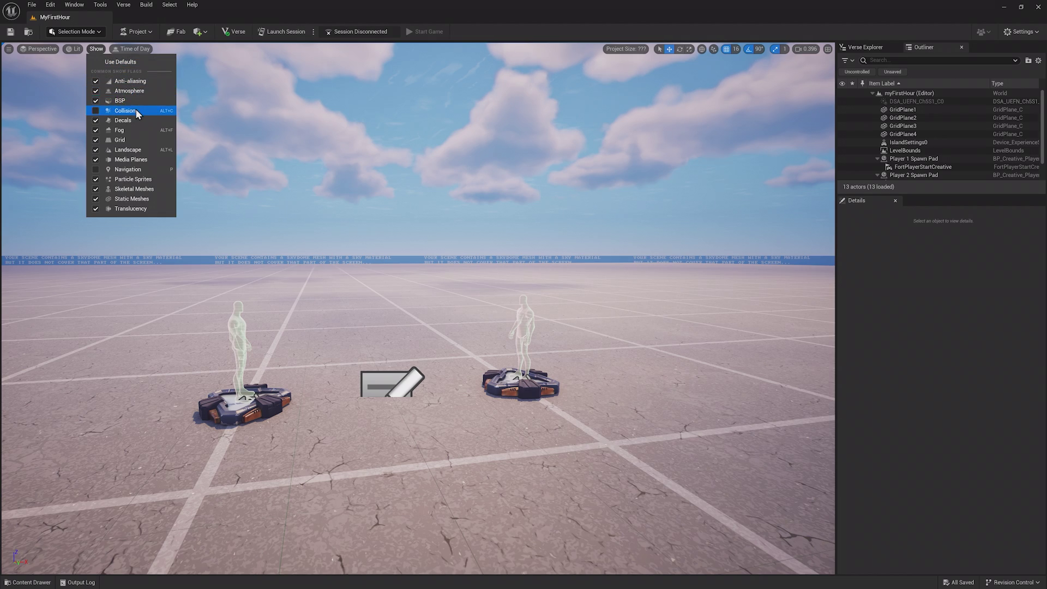
click(135, 110)
right_drag(135, 109, 162, 113)
click(100, 50)
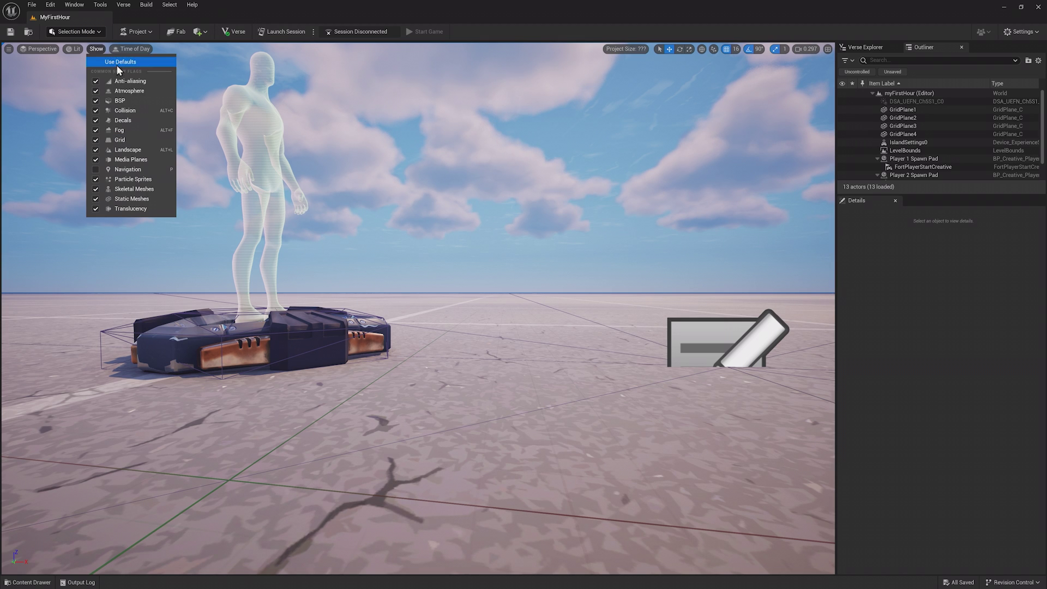
click(141, 110)
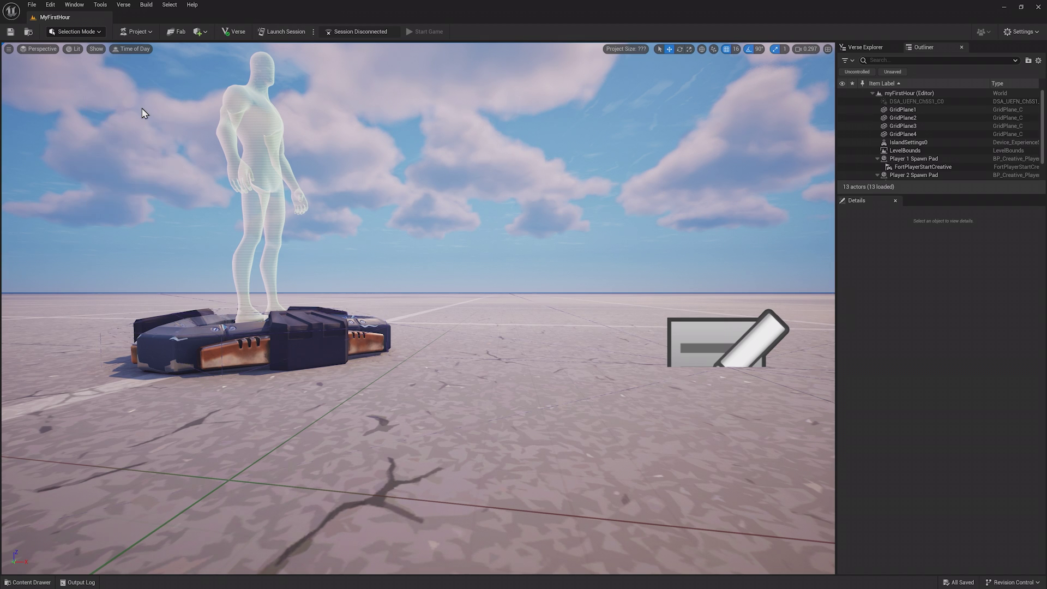
- Preview Time of Day at 12.84375 and reframe the view on both spawn pads
click(134, 49)
mouse_move(185, 69)
mouse_down()
mouse_move(226, 69)
mouse_move(190, 69)
mouse_up()
click(355, 76)
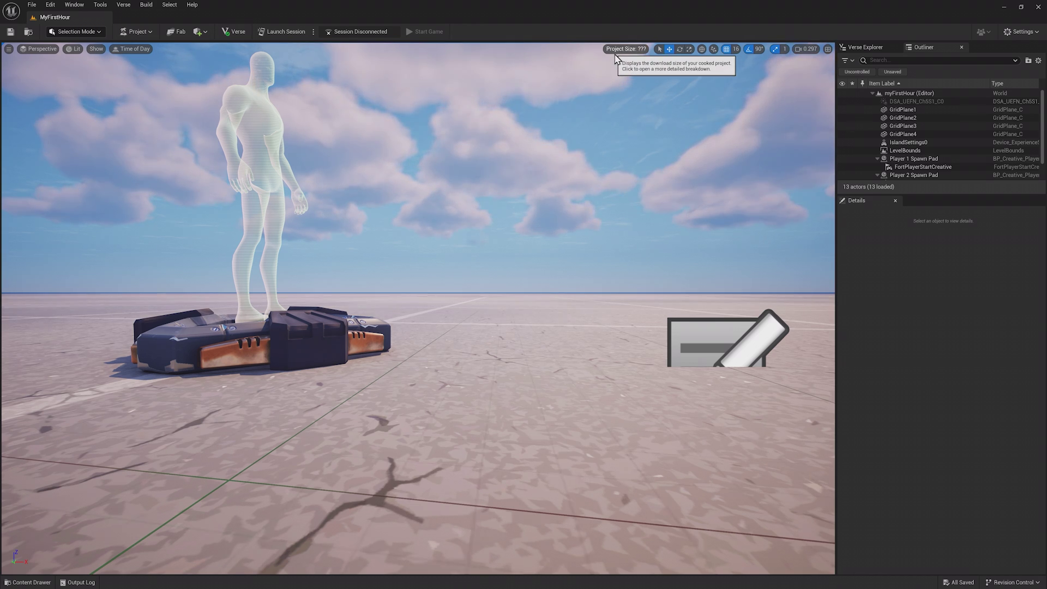
click(660, 49)
right_drag(660, 54, 639, 79)
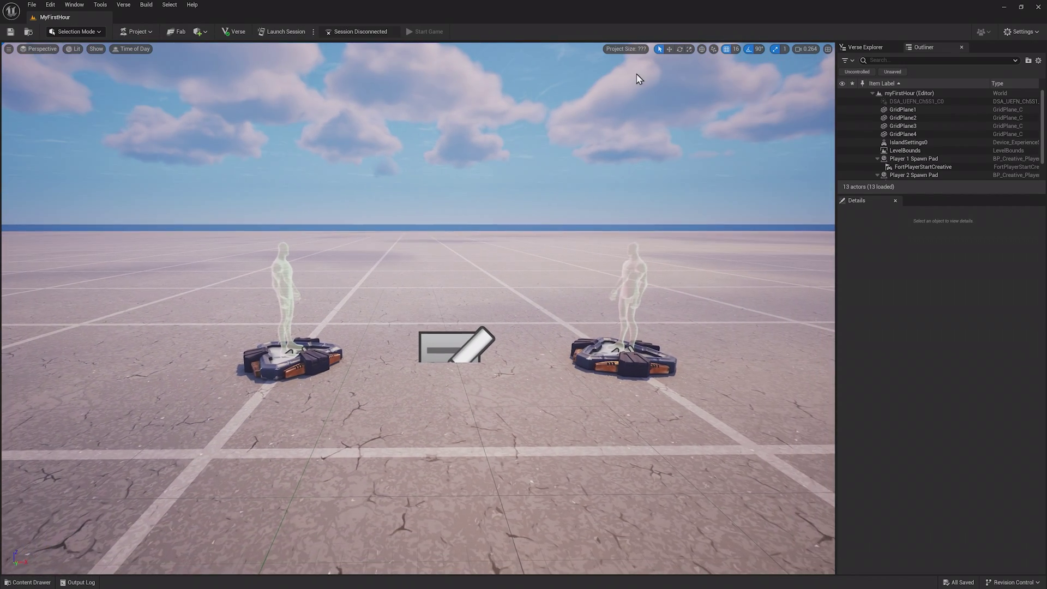
click(632, 352)
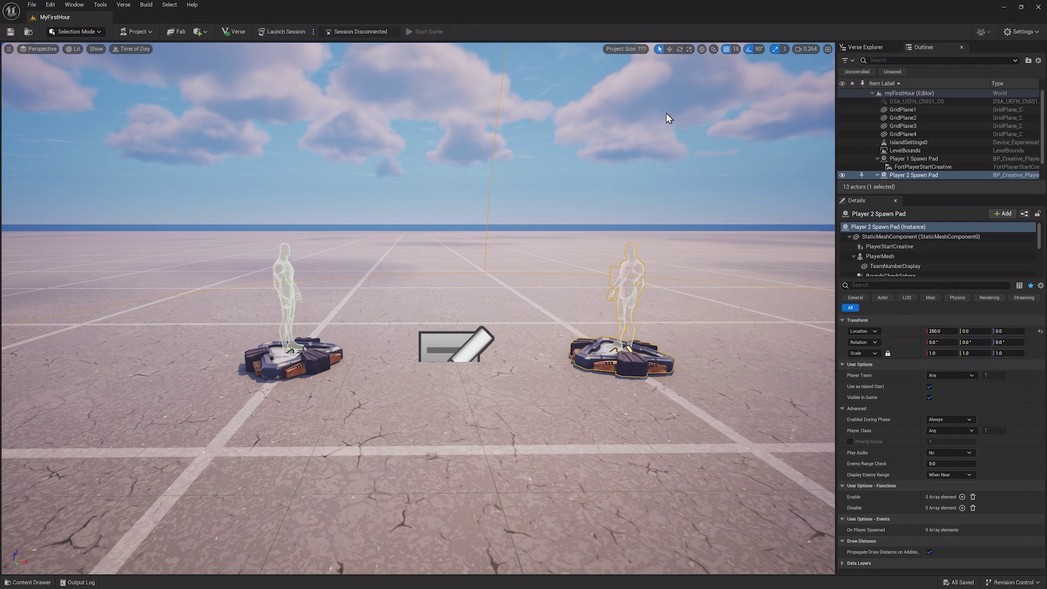
click(669, 49)
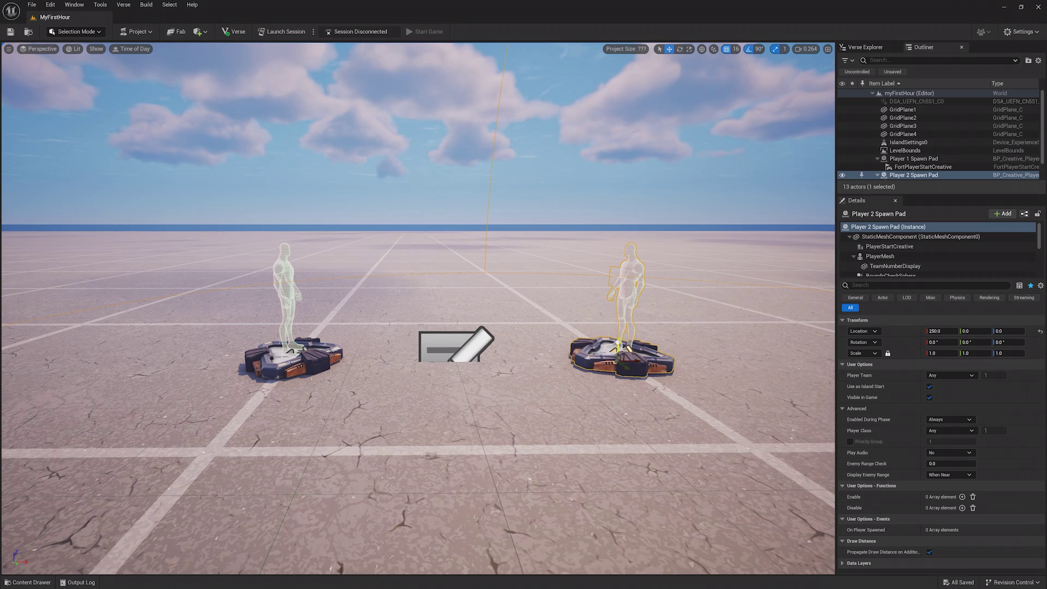
drag(618, 347, 647, 294)
click(680, 50)
key(r)
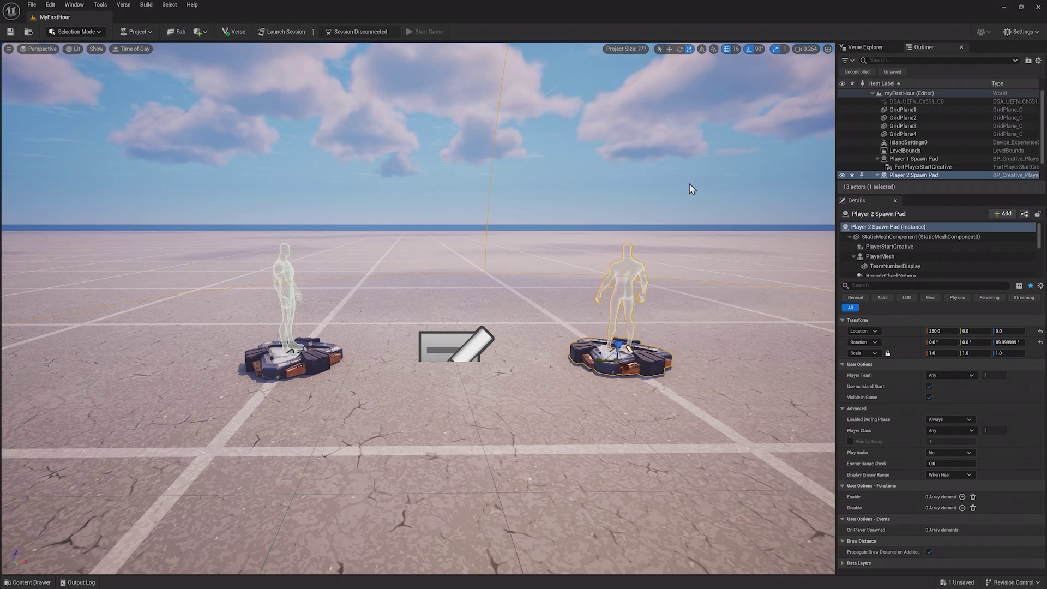
click(660, 51)
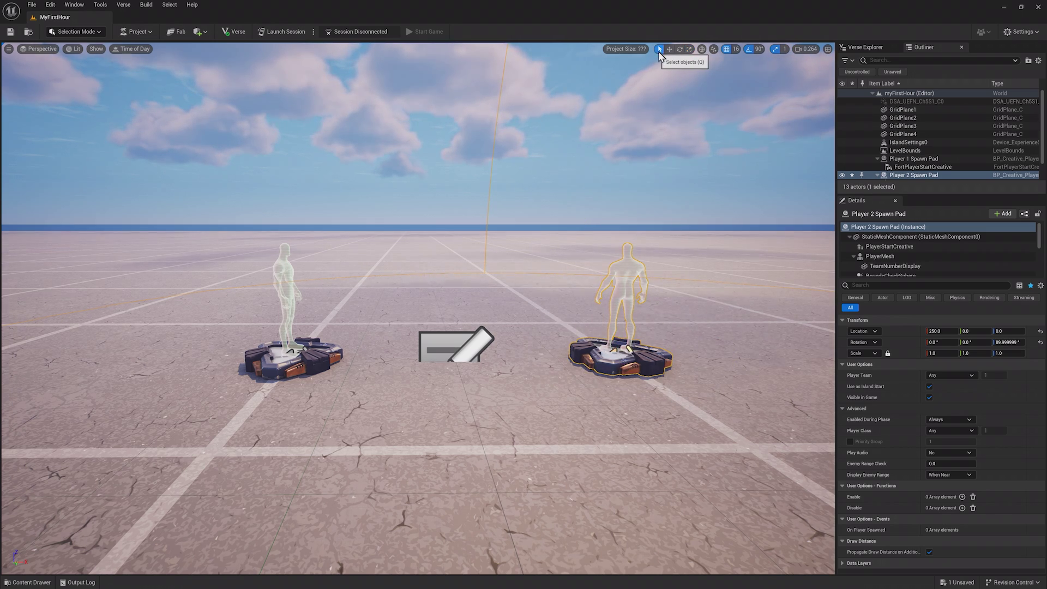
click(669, 52)
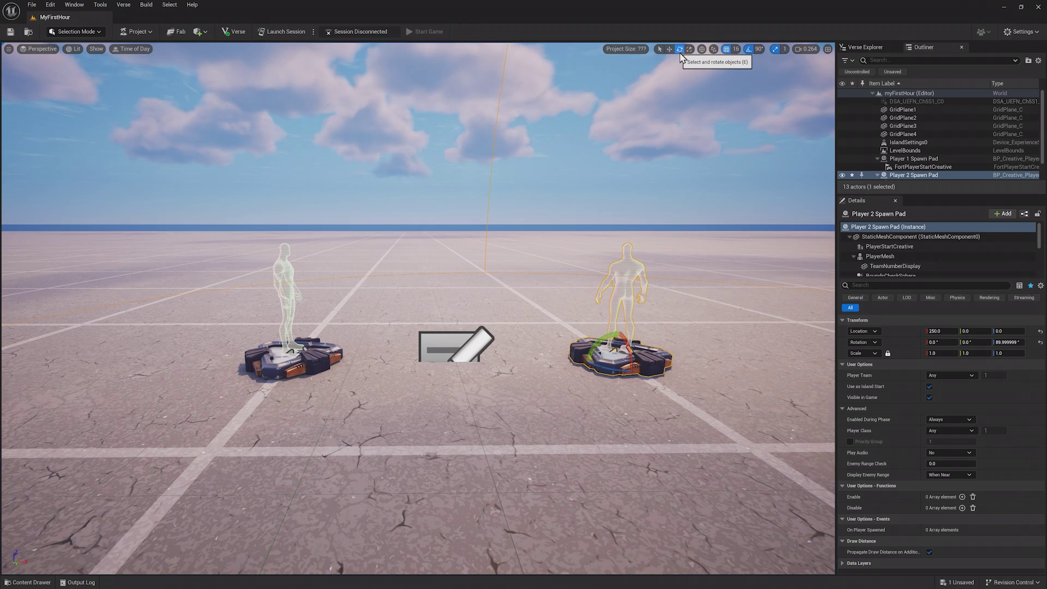
click(680, 52)
click(690, 52)
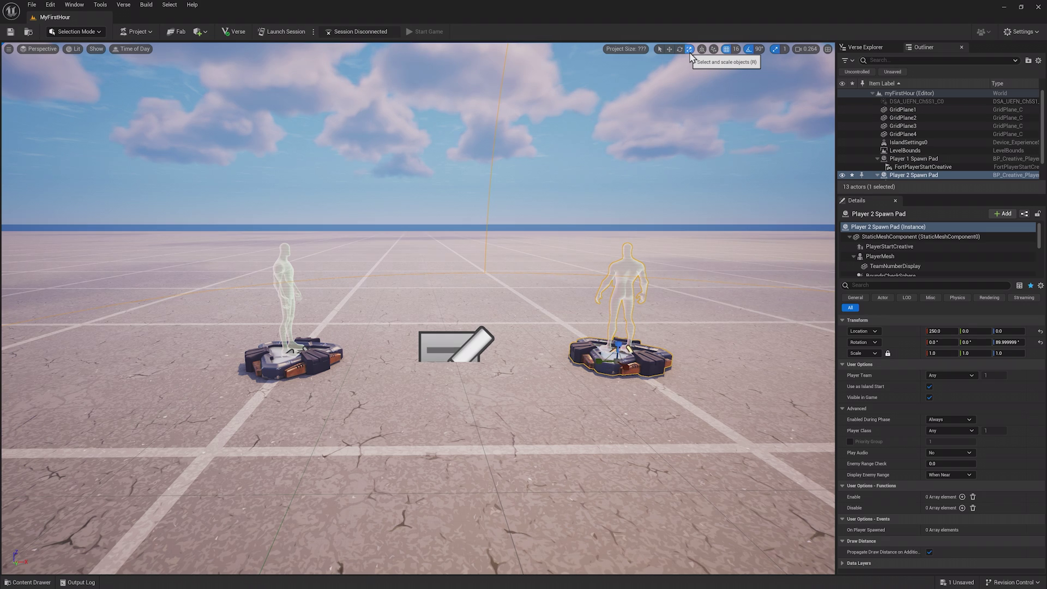
click(670, 52)
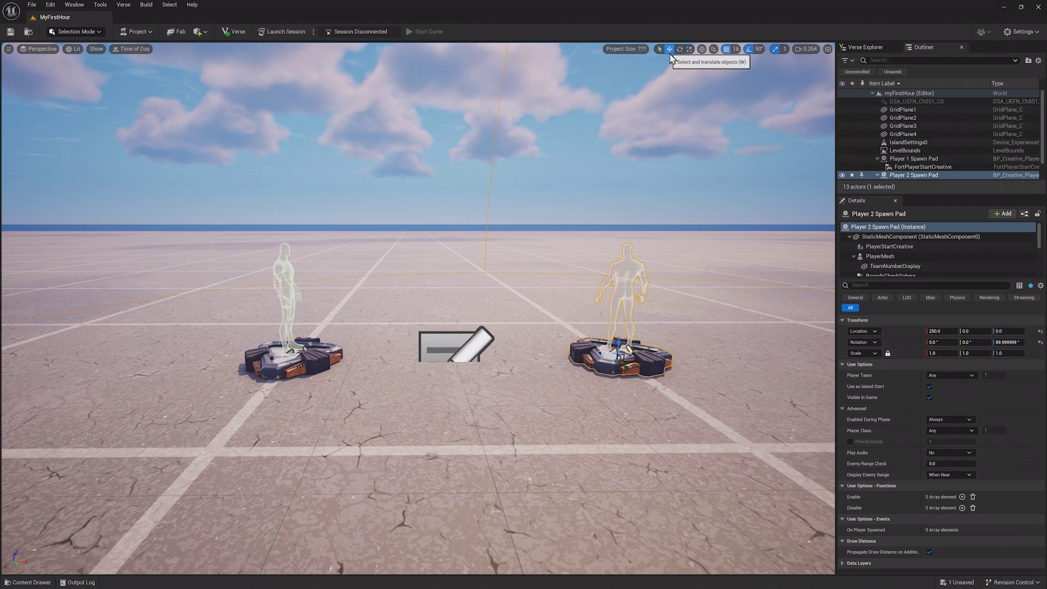
click(680, 52)
click(690, 50)
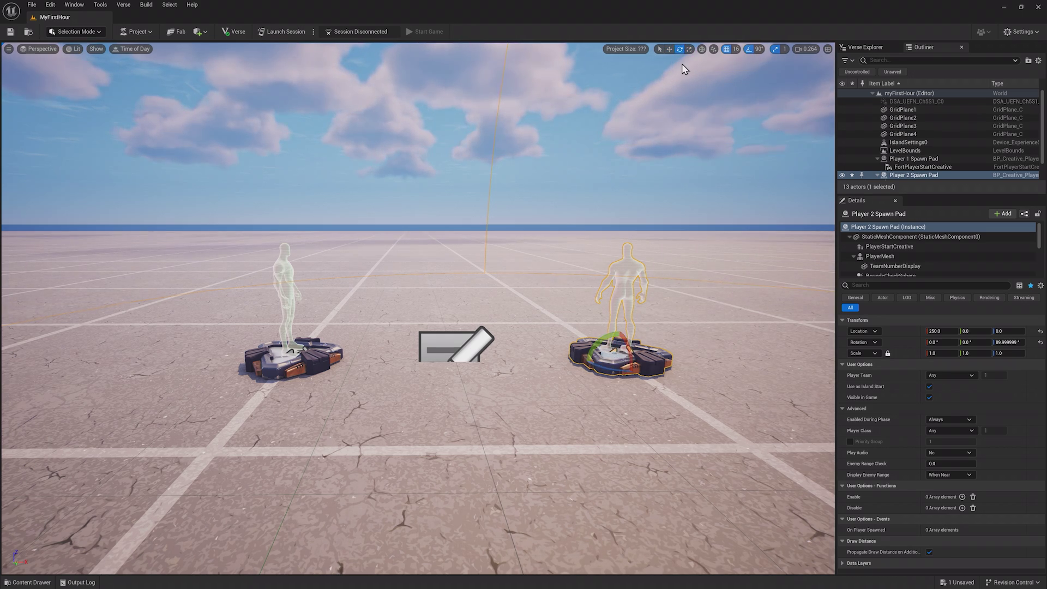
key(w)
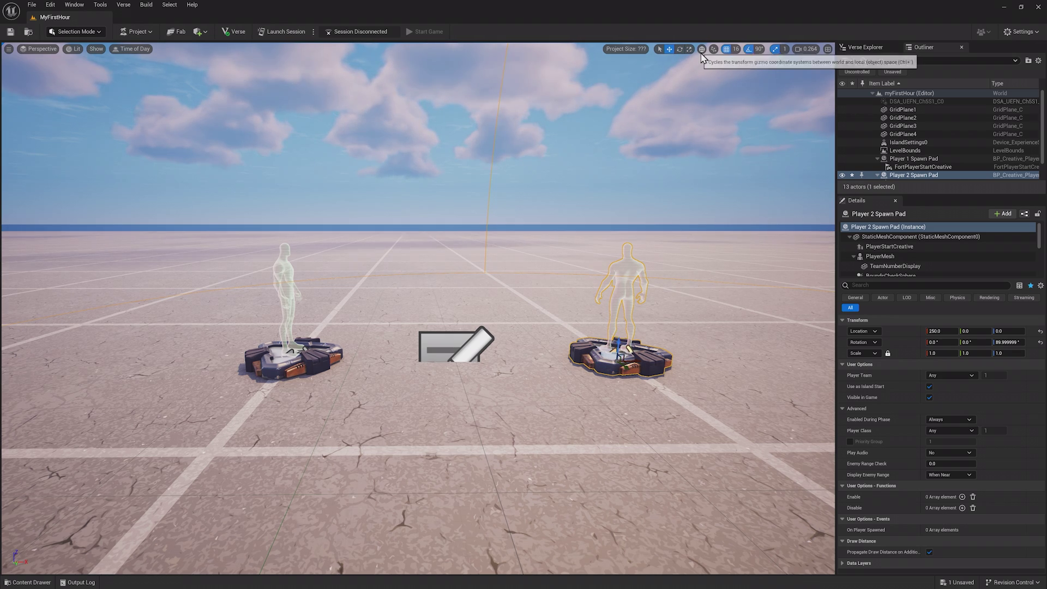
- Raise the Player 2 Spawn Pad and slide it sideways to Y -128
click(702, 54)
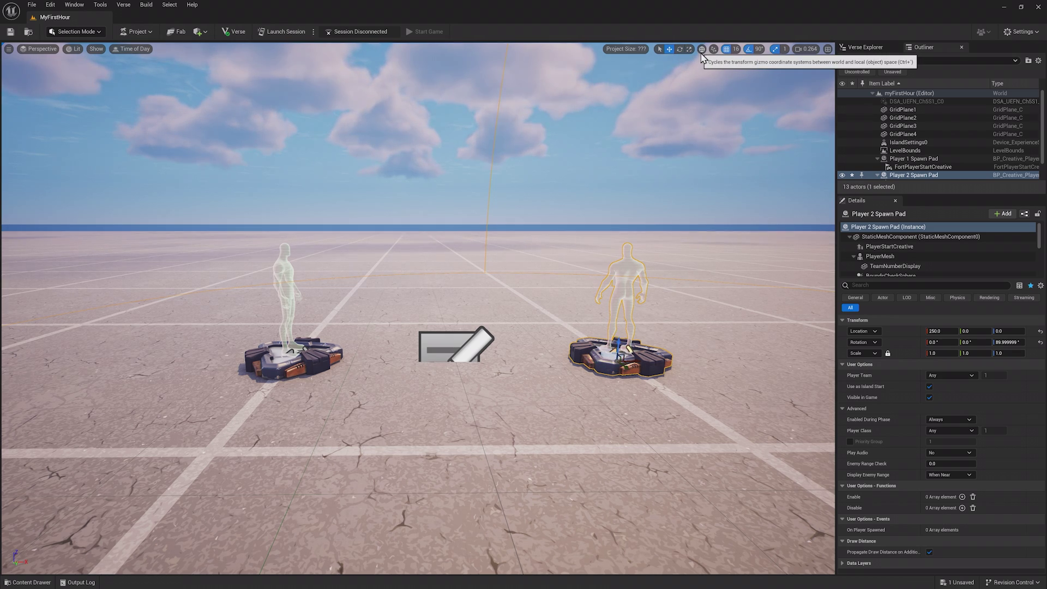
click(702, 54)
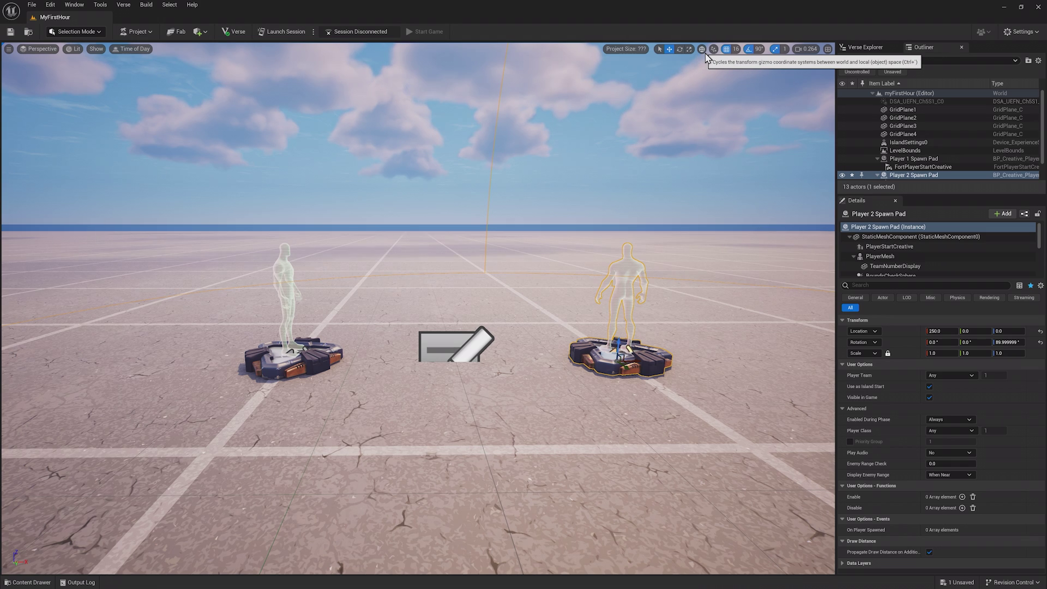
drag(622, 334, 690, 94)
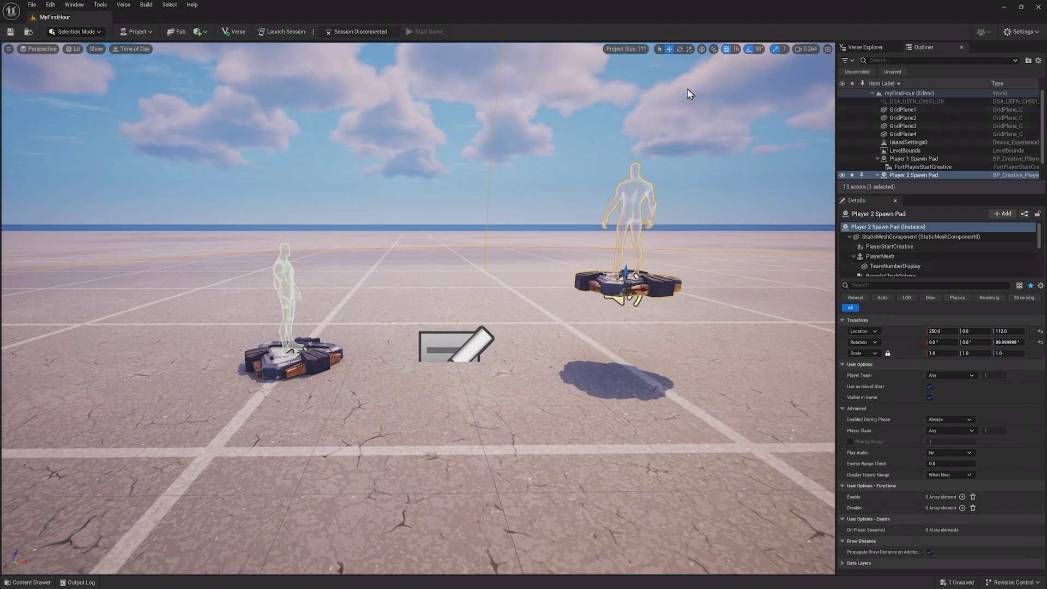
click(702, 55)
drag(633, 295, 586, 280)
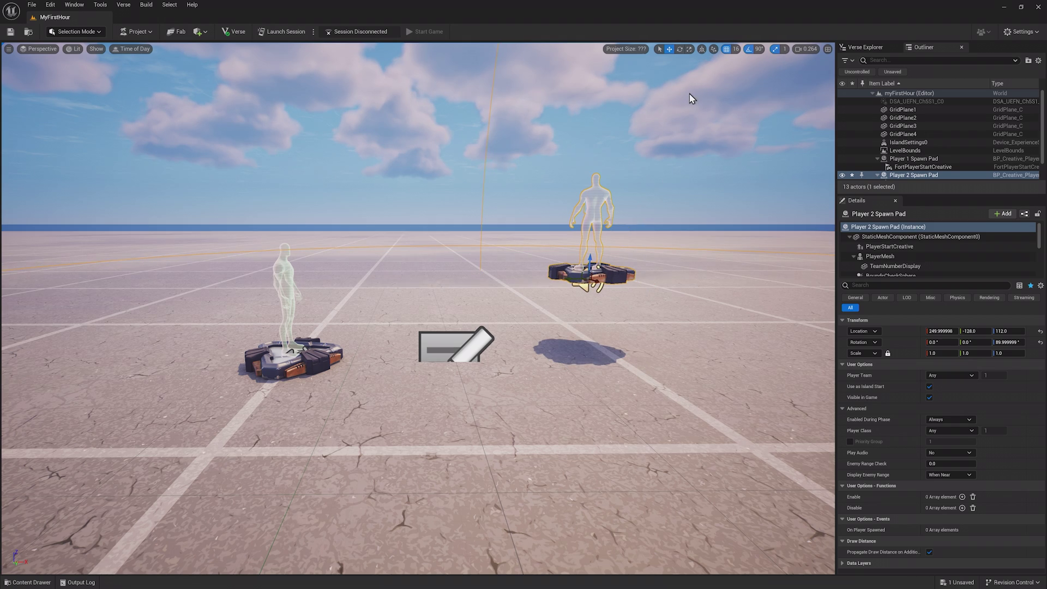
- Enable Surface Snapping and drop the pad back onto the ground
click(714, 50)
click(719, 61)
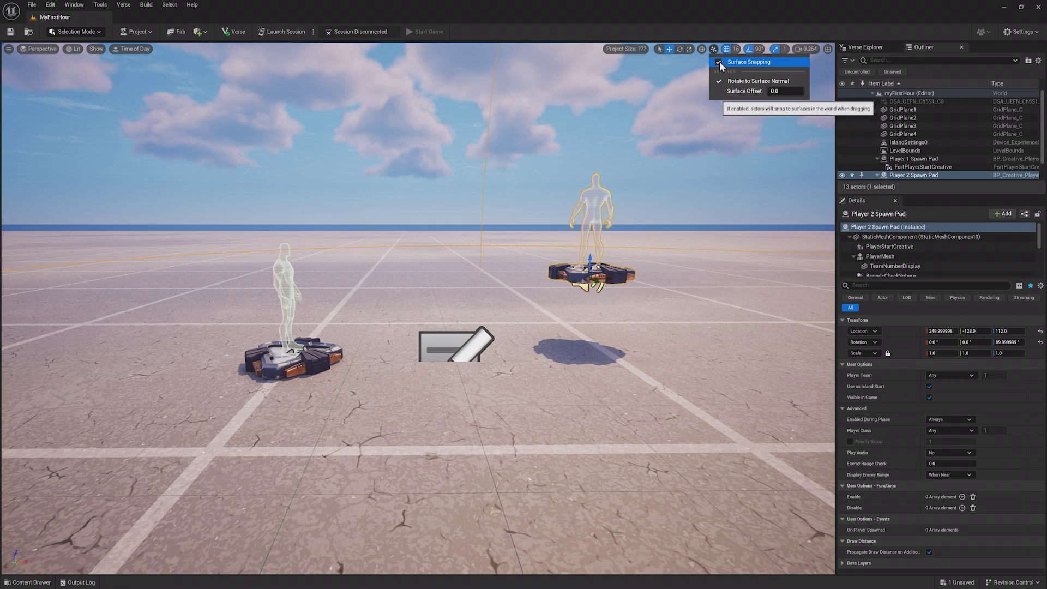
drag(592, 260, 597, 316)
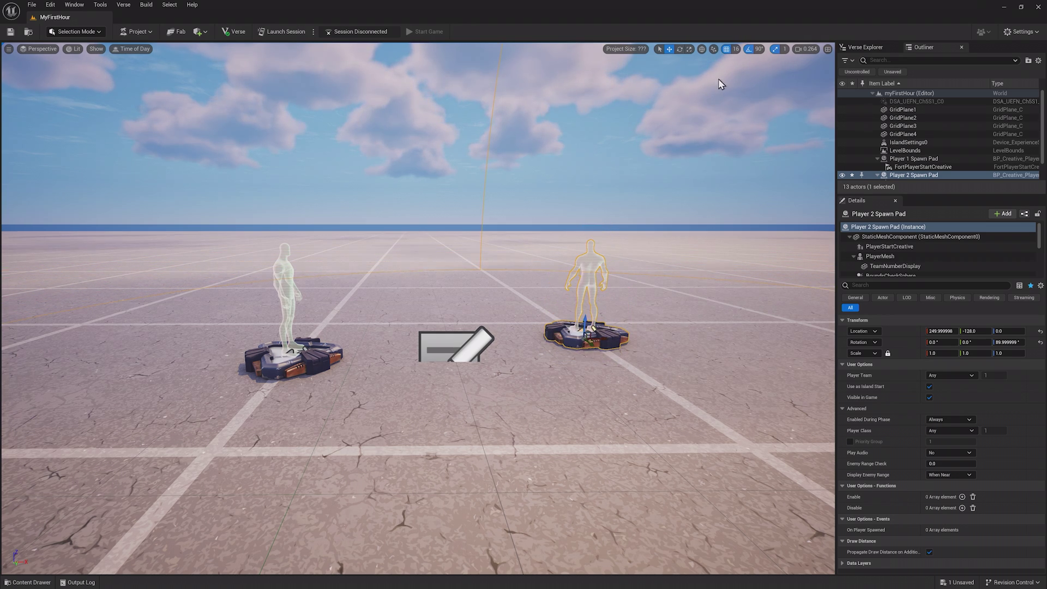
- Set grid snapping to 1 and nudge the Player 2 Spawn Pad slightly along Y
click(714, 50)
click(715, 50)
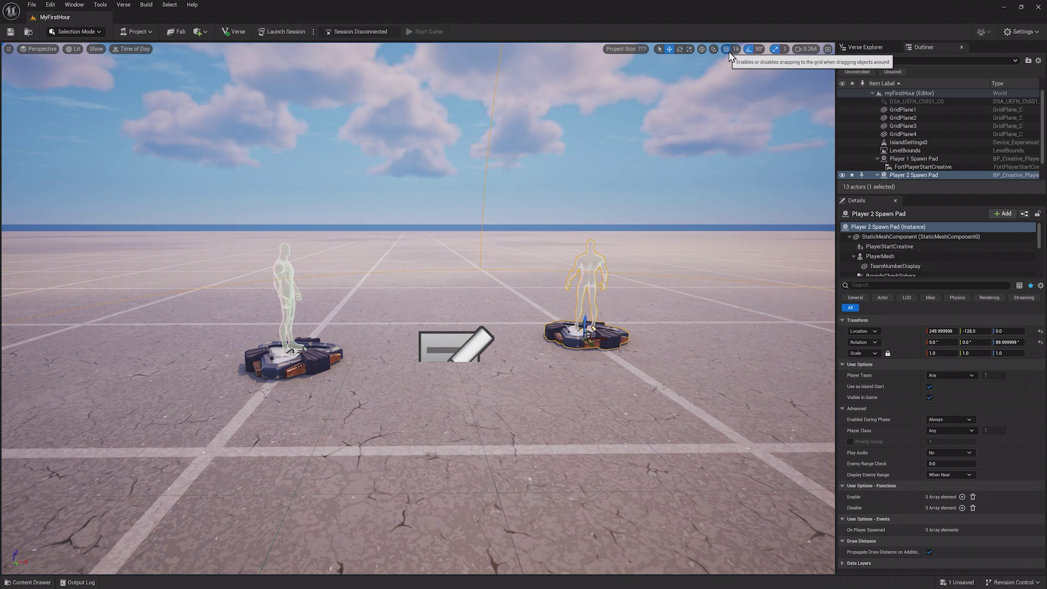
click(733, 51)
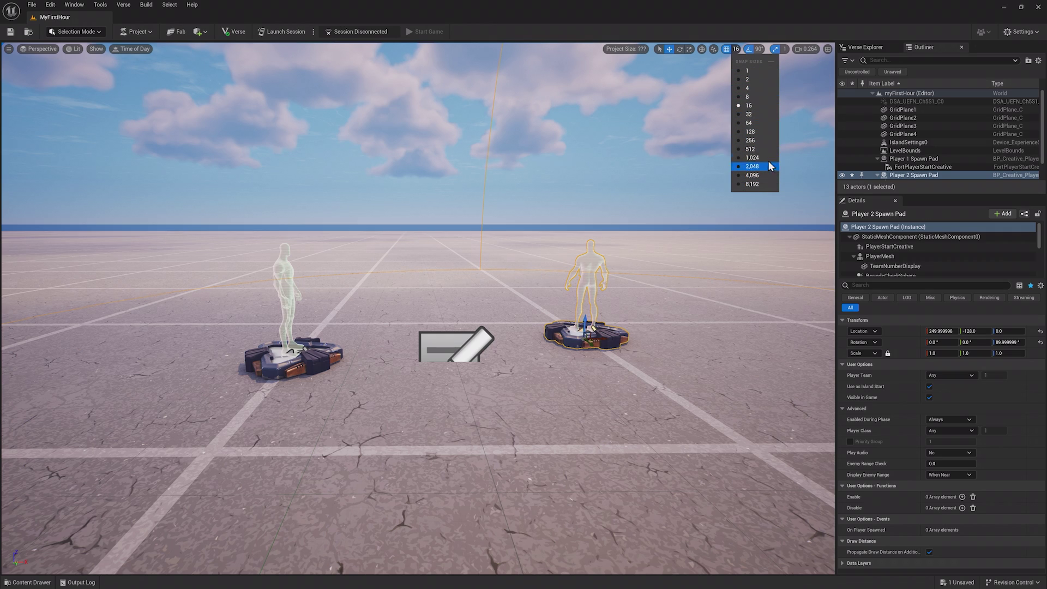
click(748, 71)
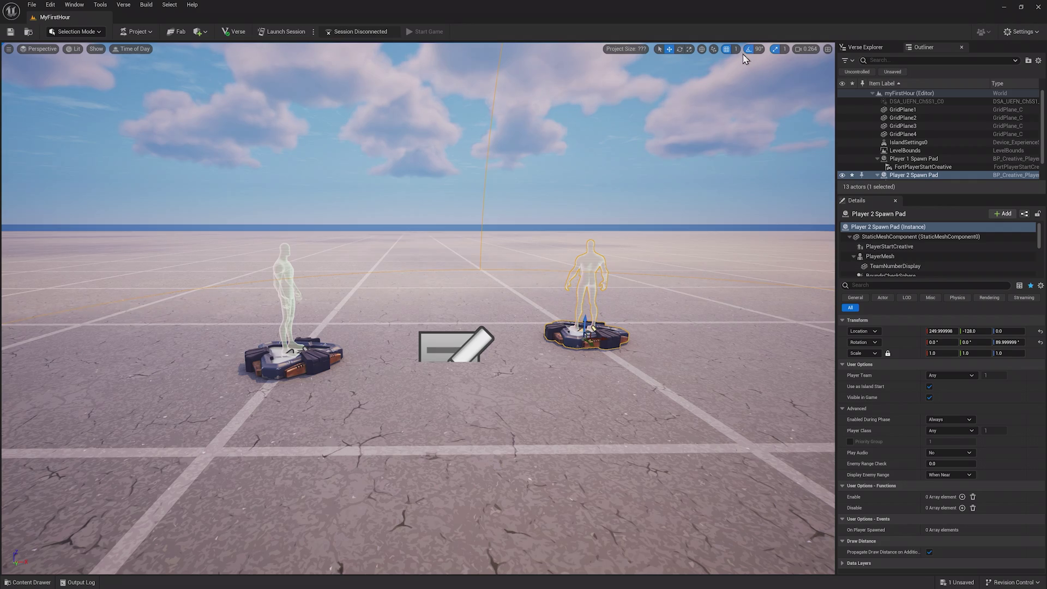
right_drag(759, 68, 759, 130)
right_drag(528, 284, 528, 301)
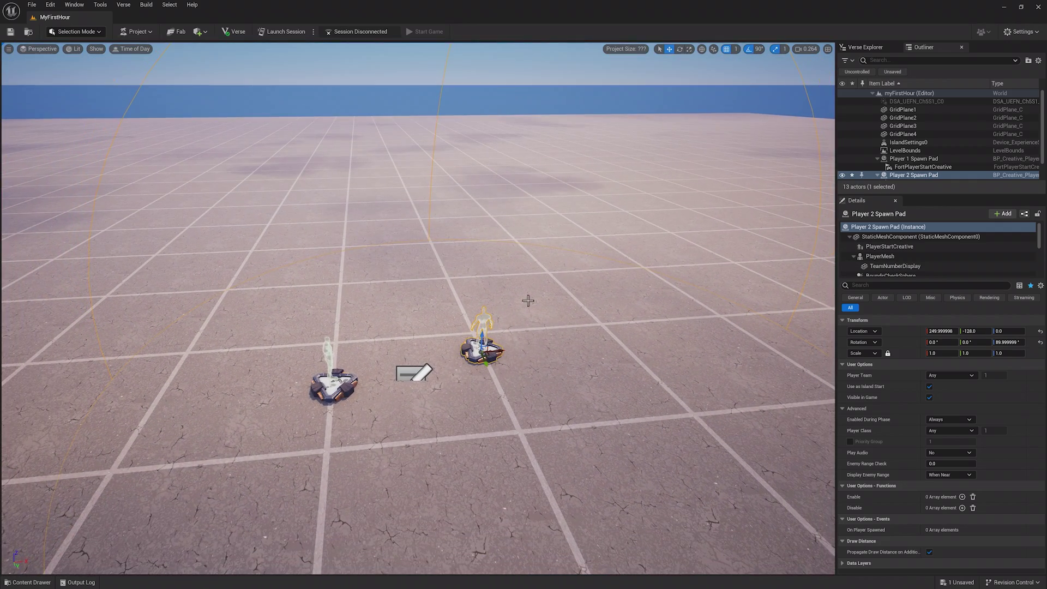
drag(486, 362, 519, 348)
- Try grid snap 8,192, then settle on 32 and slide the pad to Y about -31.6
click(733, 49)
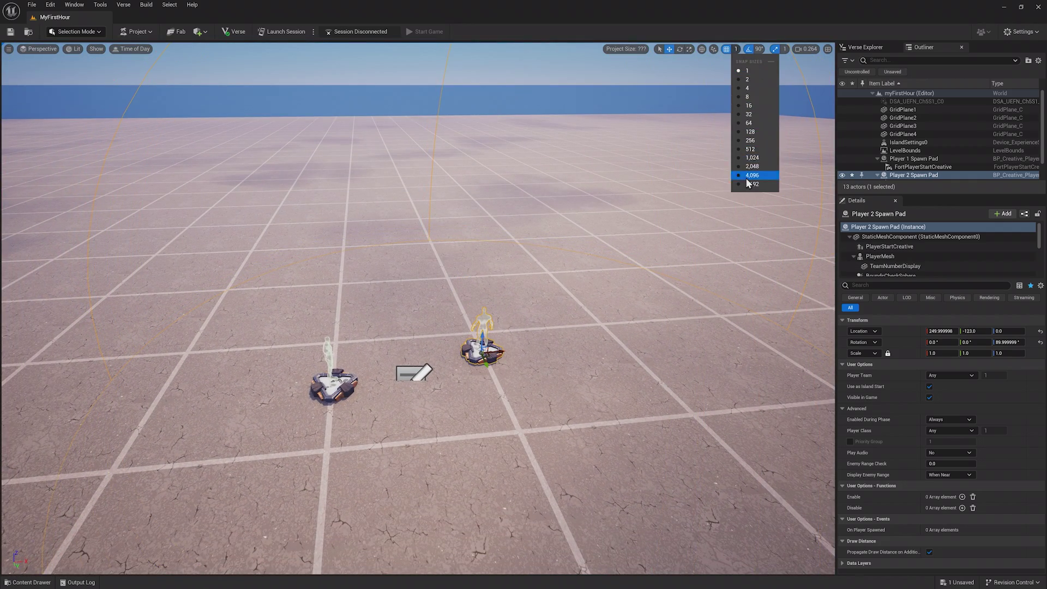
click(753, 188)
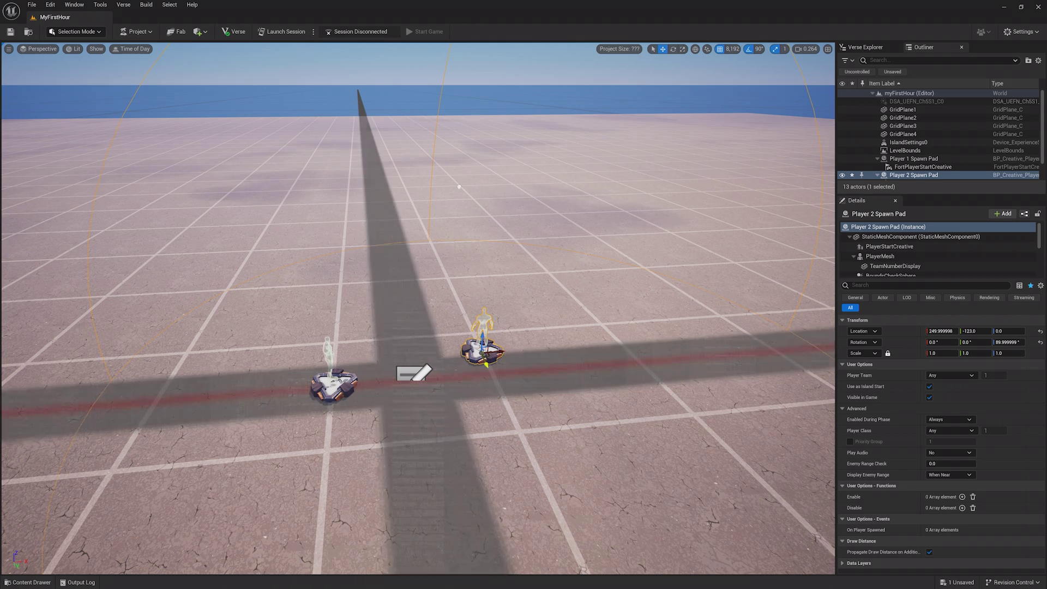
click(733, 48)
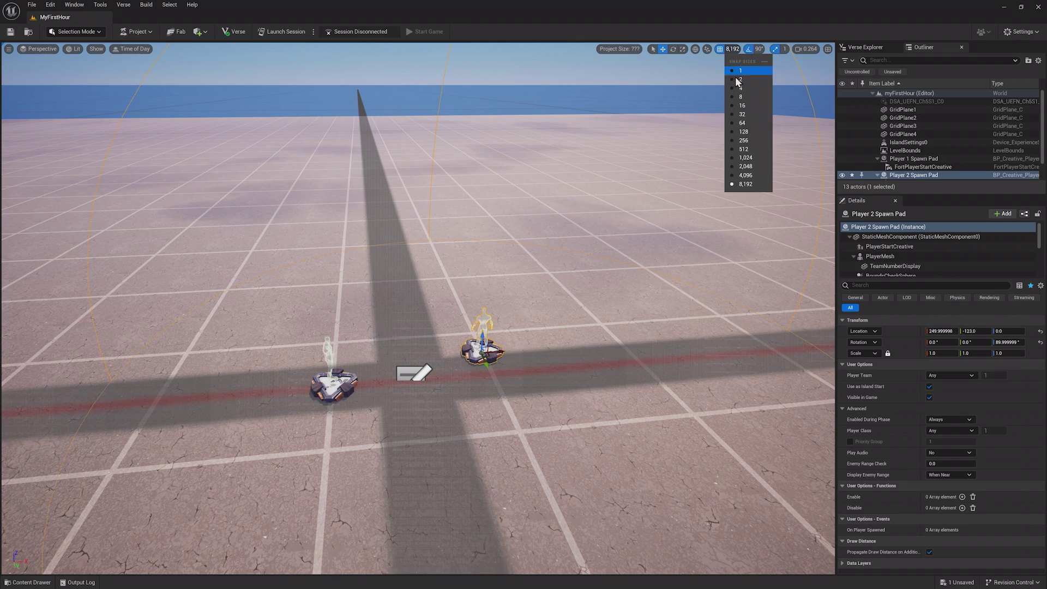
click(742, 114)
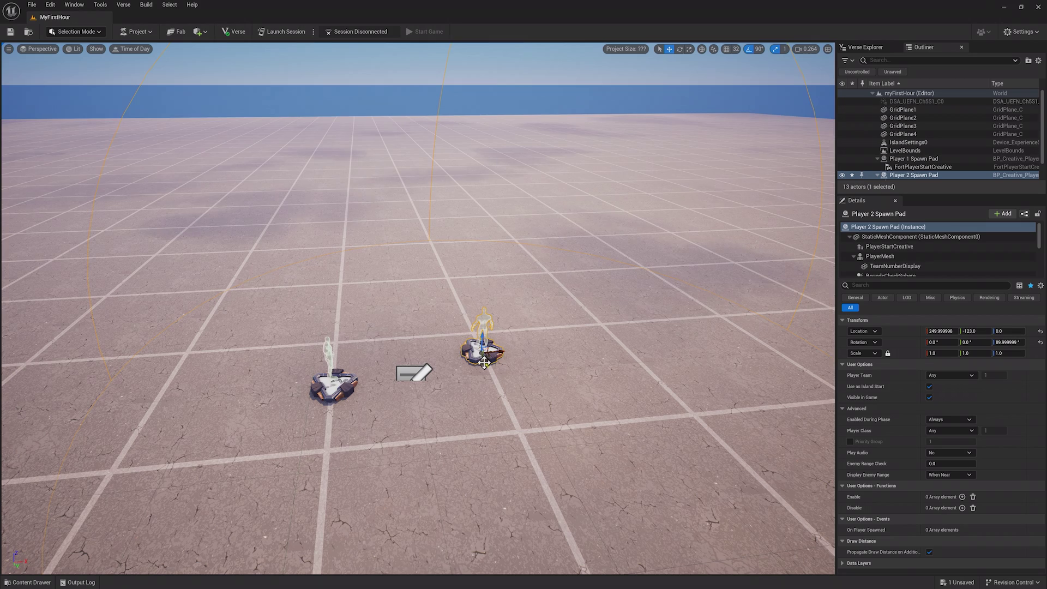
mouse_move(484, 362)
mouse_down()
mouse_move(452, 303)
mouse_move(491, 375)
mouse_up()
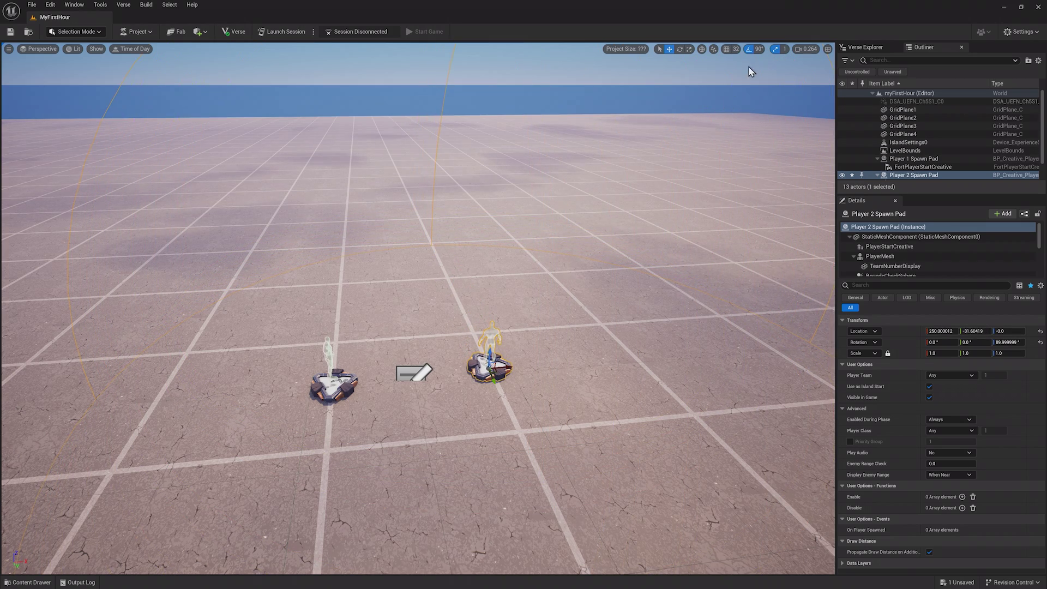
- Rotate the spawn pad to about 270° using 90° rotation snap, then try the Scale gizmo
key(e)
mouse_move(575, 304)
alt+mouse_down()
mouse_move(481, 366)
mouse_move(423, 360)
mouse_move(582, 323)
alt+mouse_up()
click(758, 49)
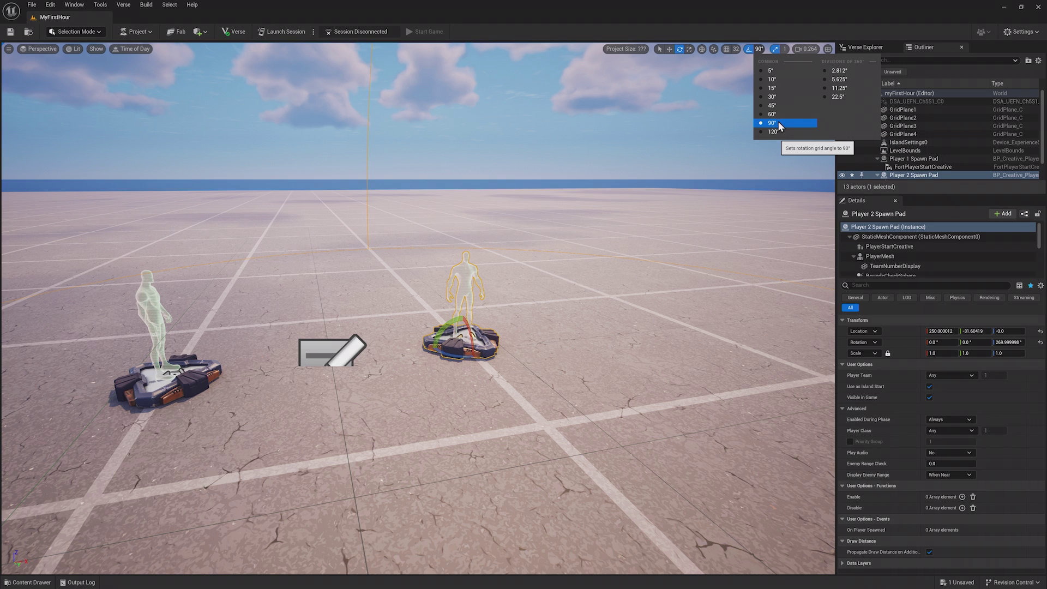
right_drag(599, 257, 573, 249)
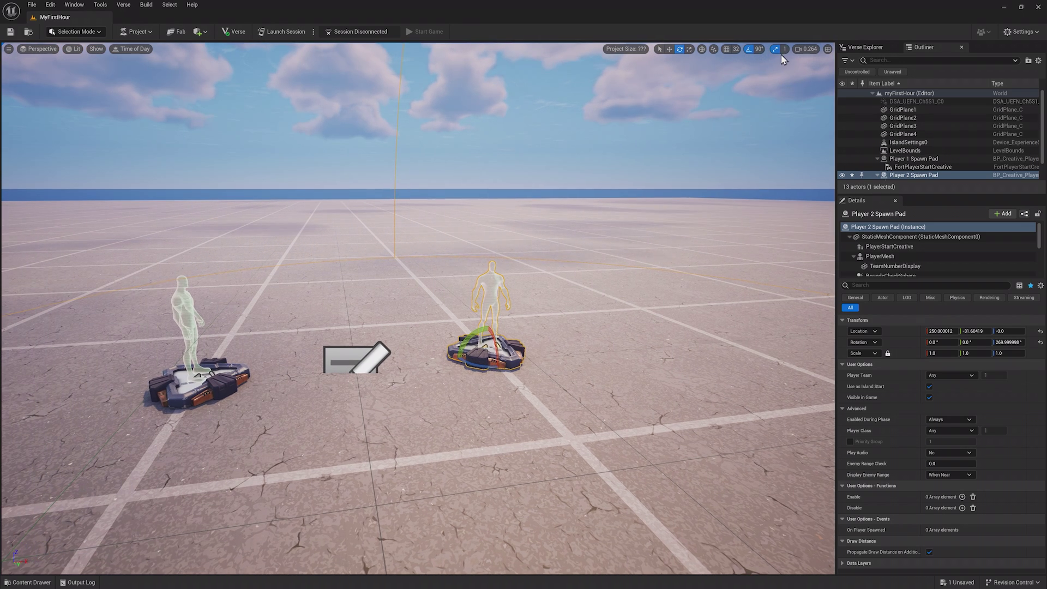
key(r)
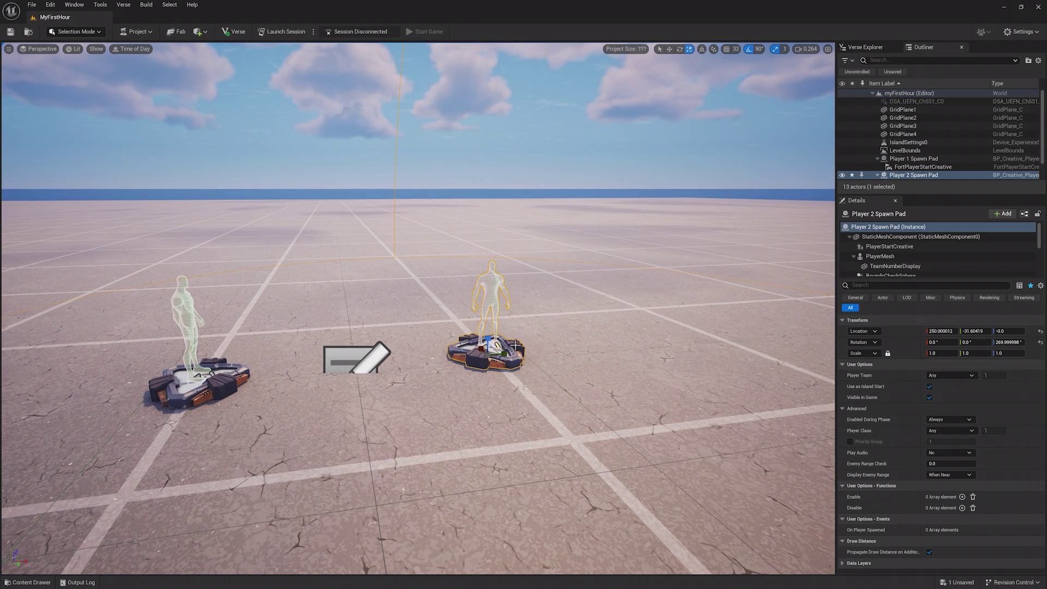
drag(490, 352, 513, 349)
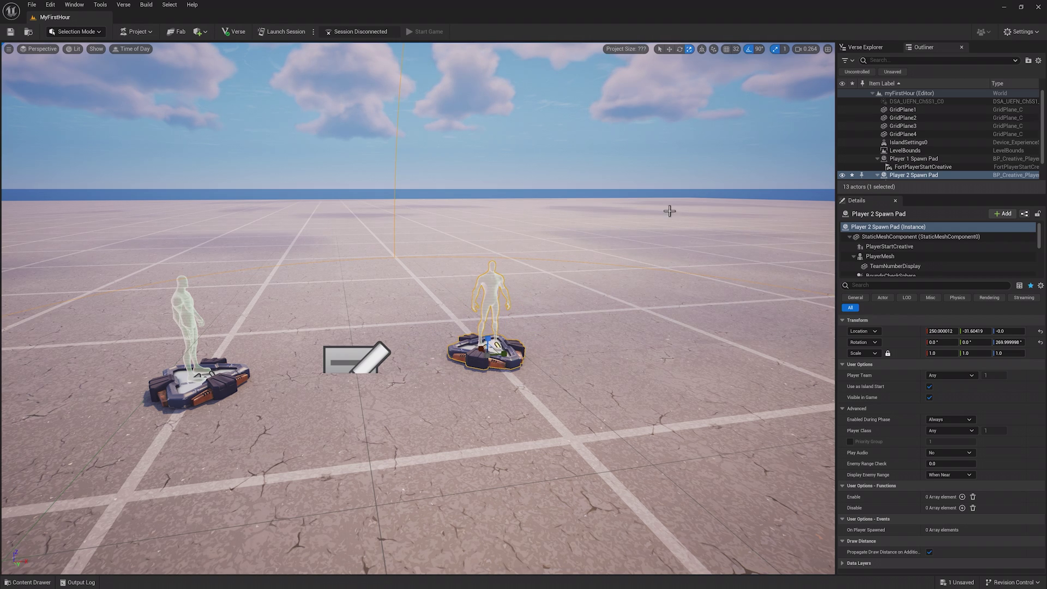
click(806, 50)
- Adjust the camera speed, fly toward the pads, then switch to the four-pane viewport layout
drag(733, 67, 763, 67)
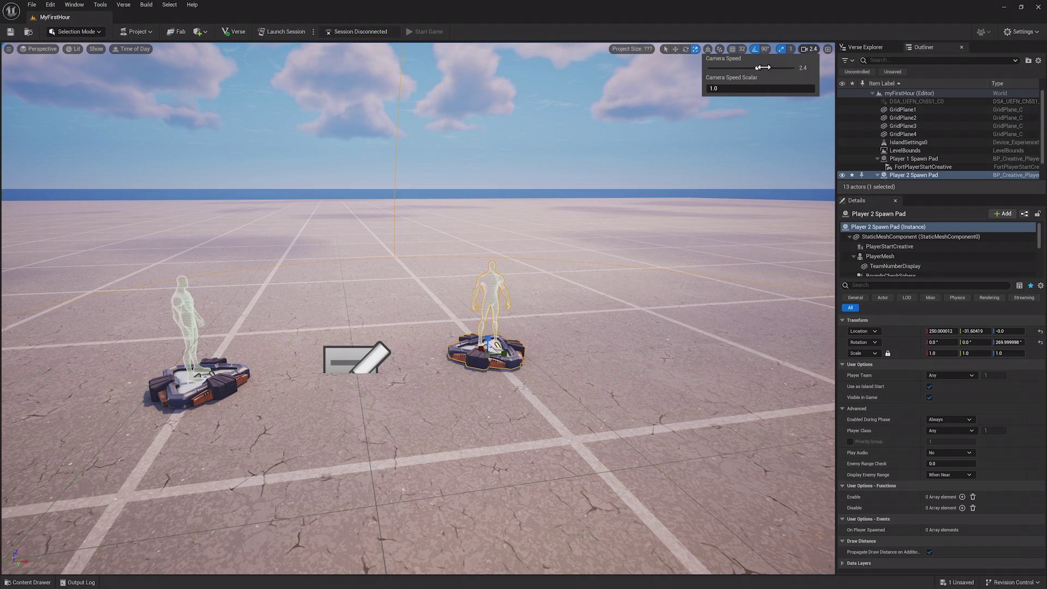
right_drag(682, 164, 712, 198)
scroll(671, 176, down, 2)
scroll(720, 174, up, 1)
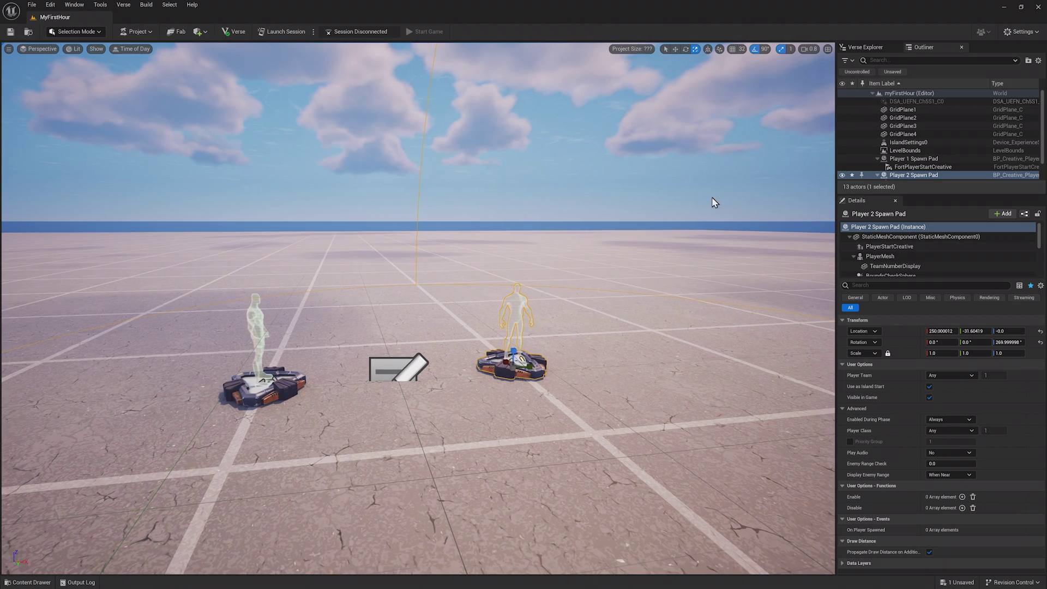
click(828, 49)
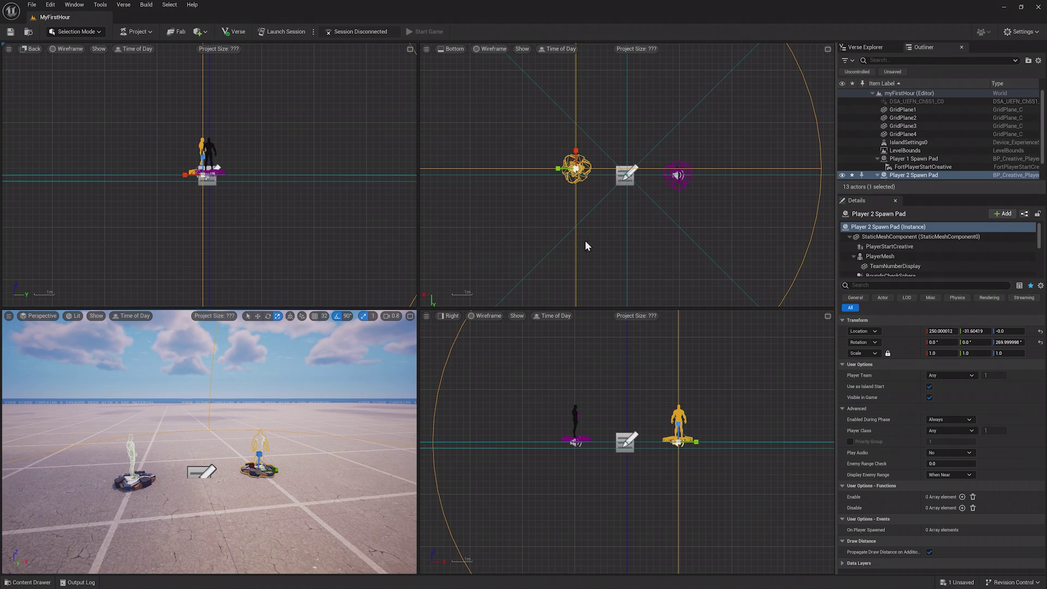
- Change the lower-right viewport to Top view and the upper-right viewport to Left view
click(452, 321)
click(460, 342)
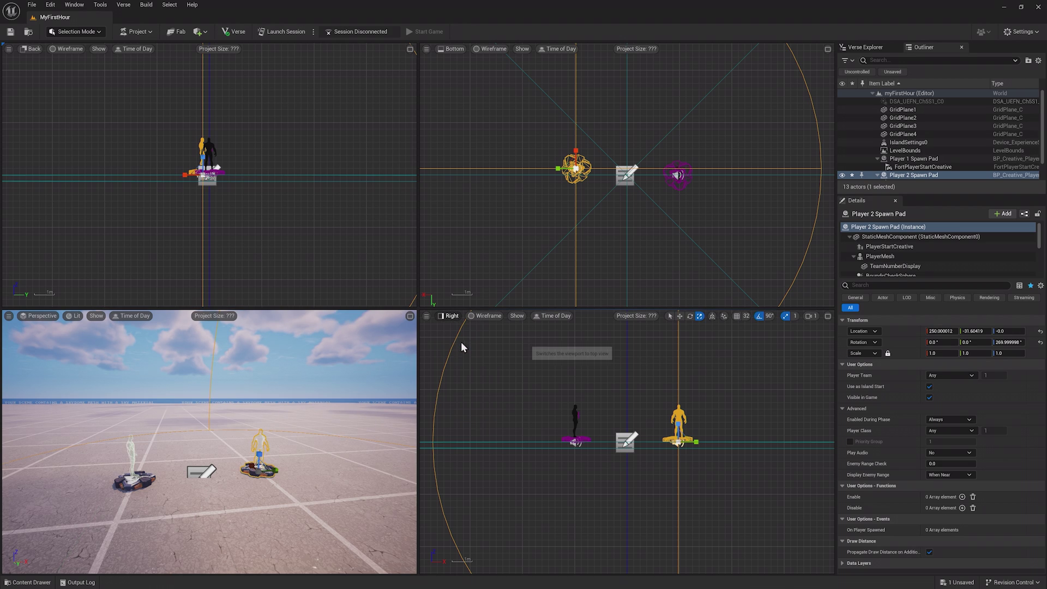
click(453, 49)
click(464, 90)
- Switch the Left and Back views from Wireframe to Lit rendering
click(485, 48)
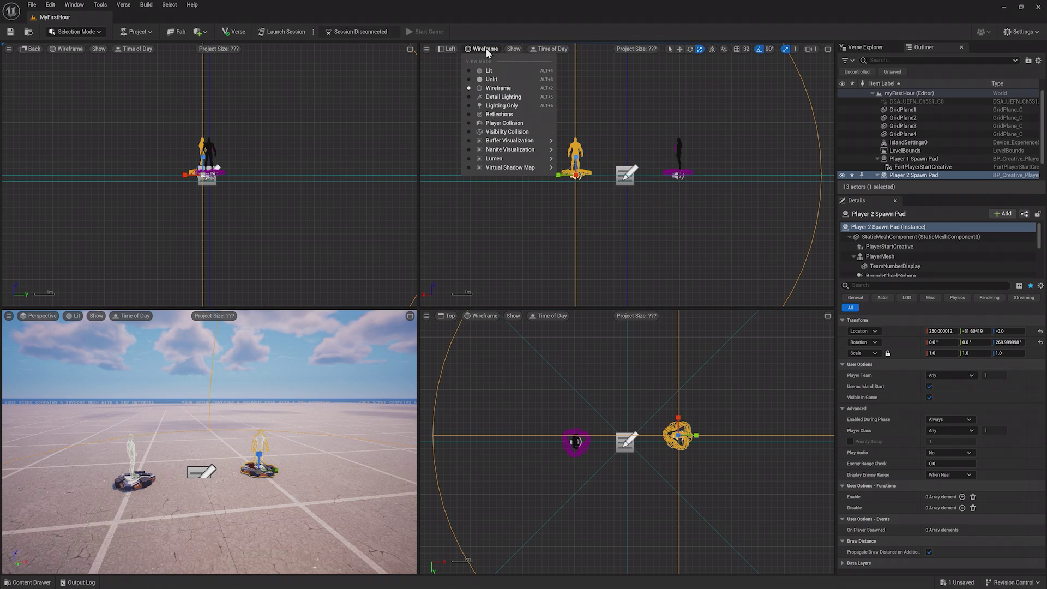
click(490, 71)
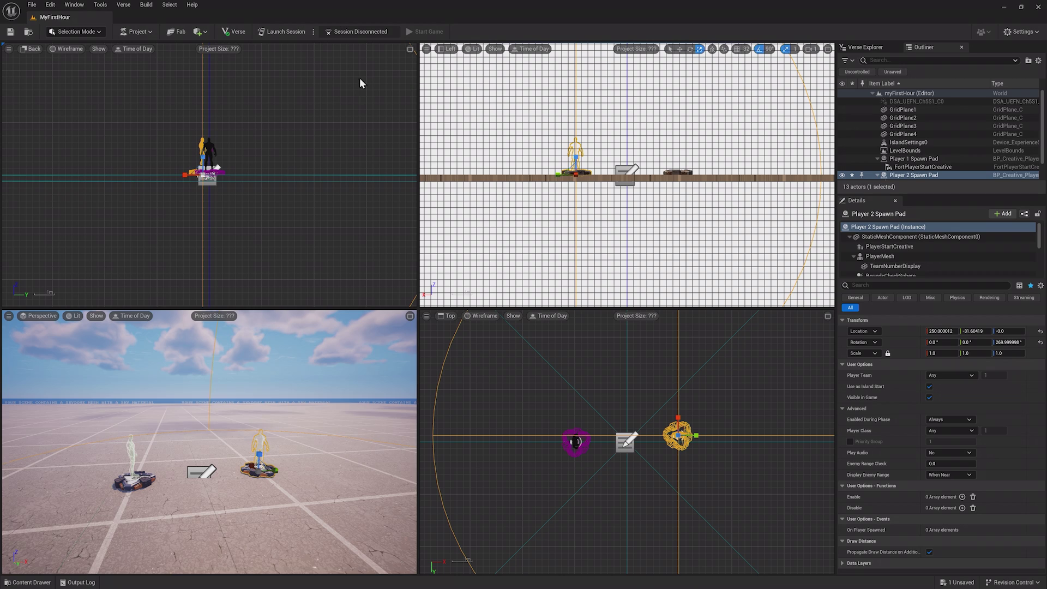
click(70, 48)
click(77, 71)
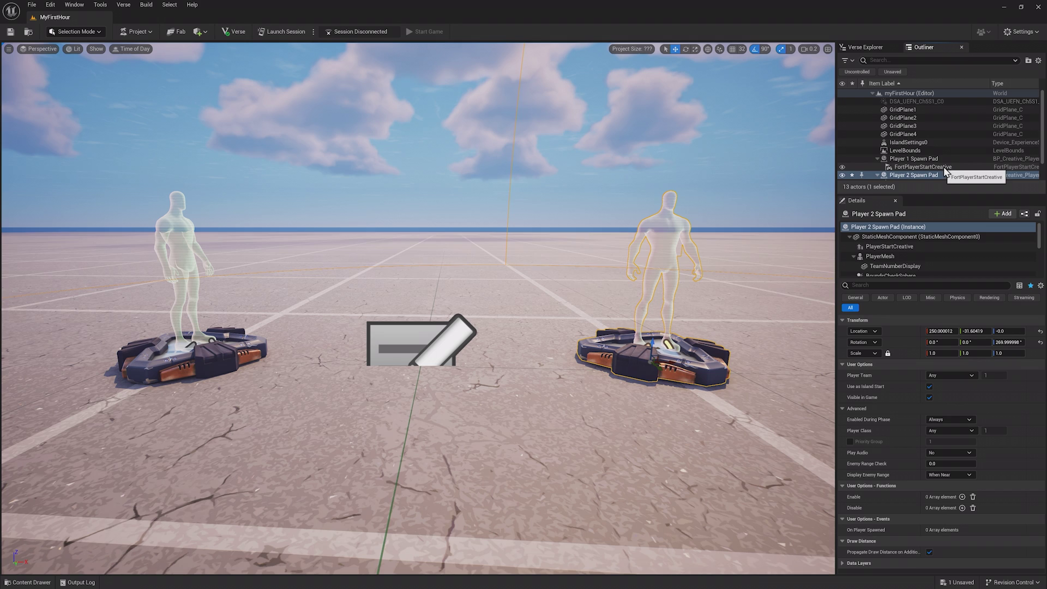
- Select GridPlane1, then inspect IslandSettings0 in the Outliner, and fly the camera back over both pads
click(943, 112)
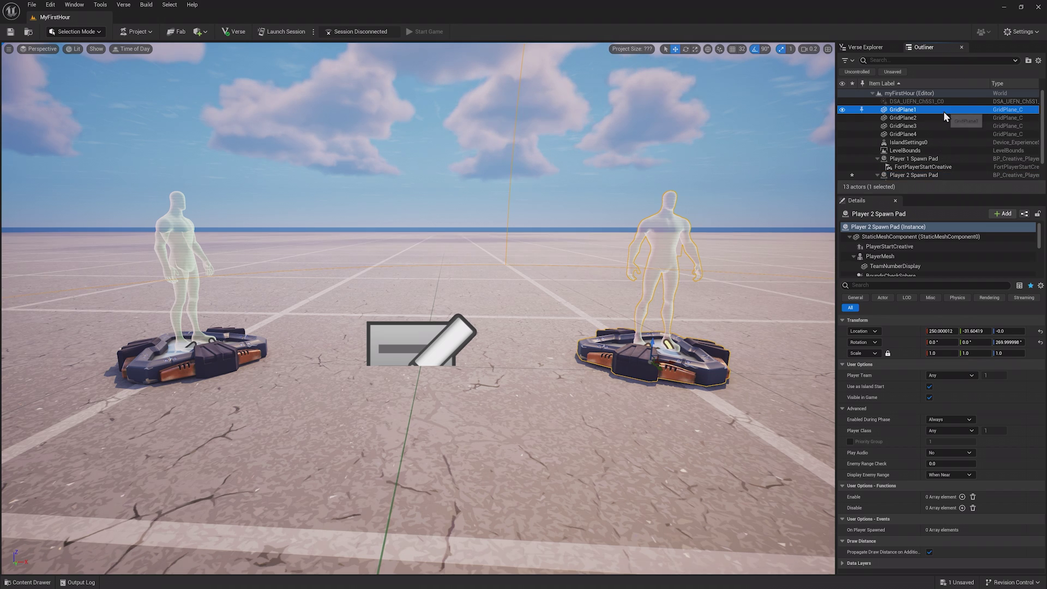
click(944, 143)
scroll(940, 154, down, 2)
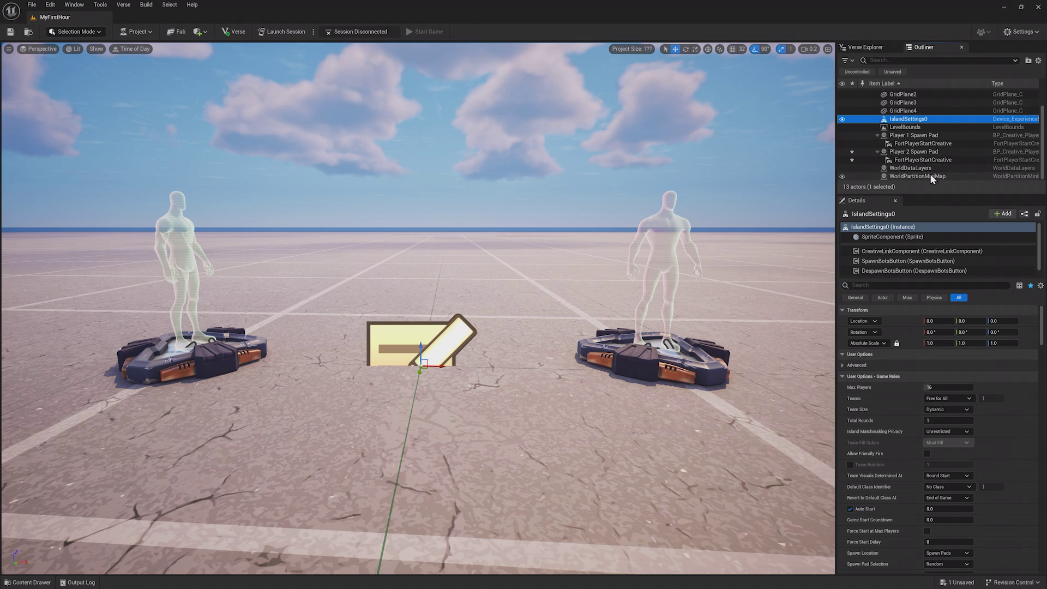
scroll(931, 171, up, 3)
scroll(760, 168, up, 3)
key(s)
right_drag(760, 168, 760, 168)
- Place a Point Light from Place Actors > Lights between the two spawn pads
click(199, 31)
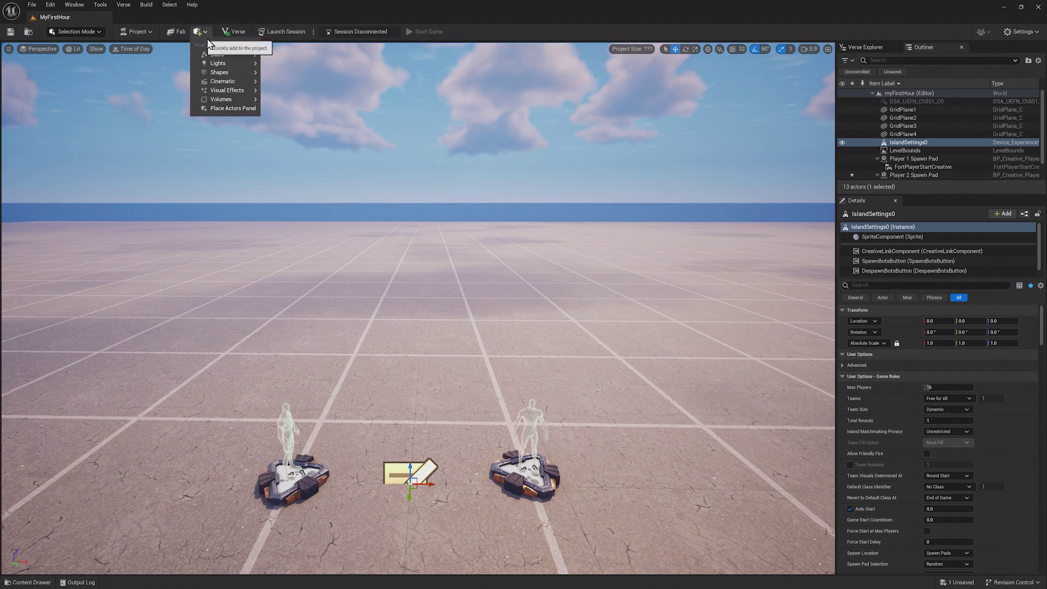
mouse_move(221, 63)
drag(308, 90, 420, 398)
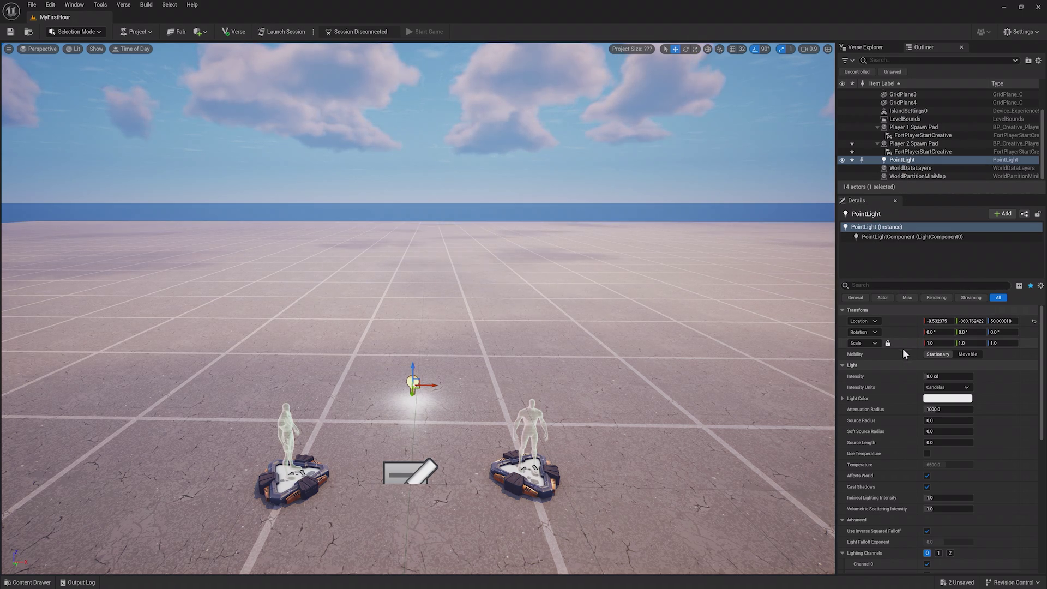
- Set the point light's Light Color to magenta
click(931, 399)
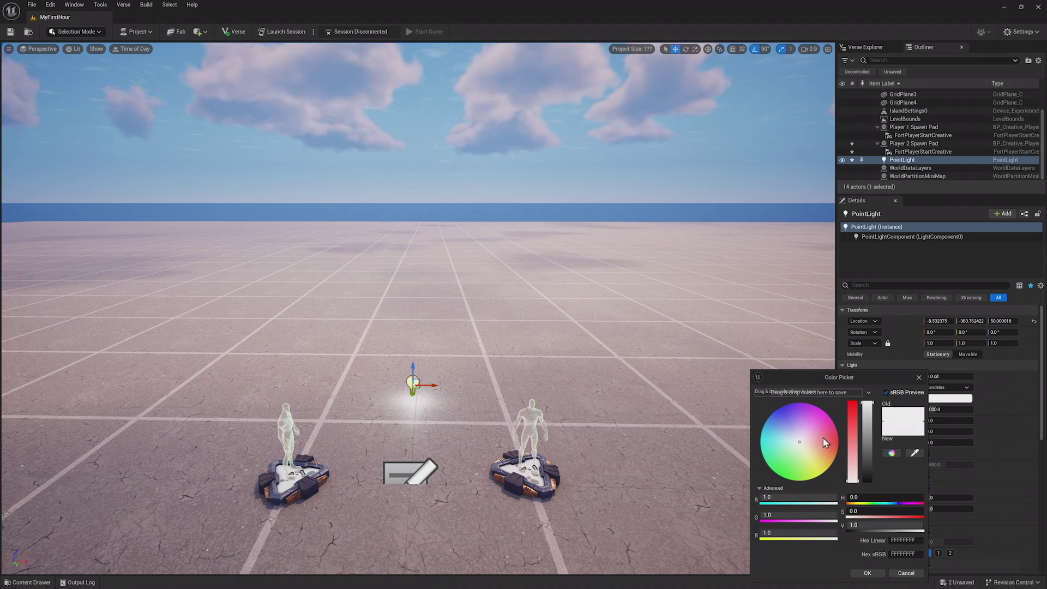
click(829, 418)
click(868, 572)
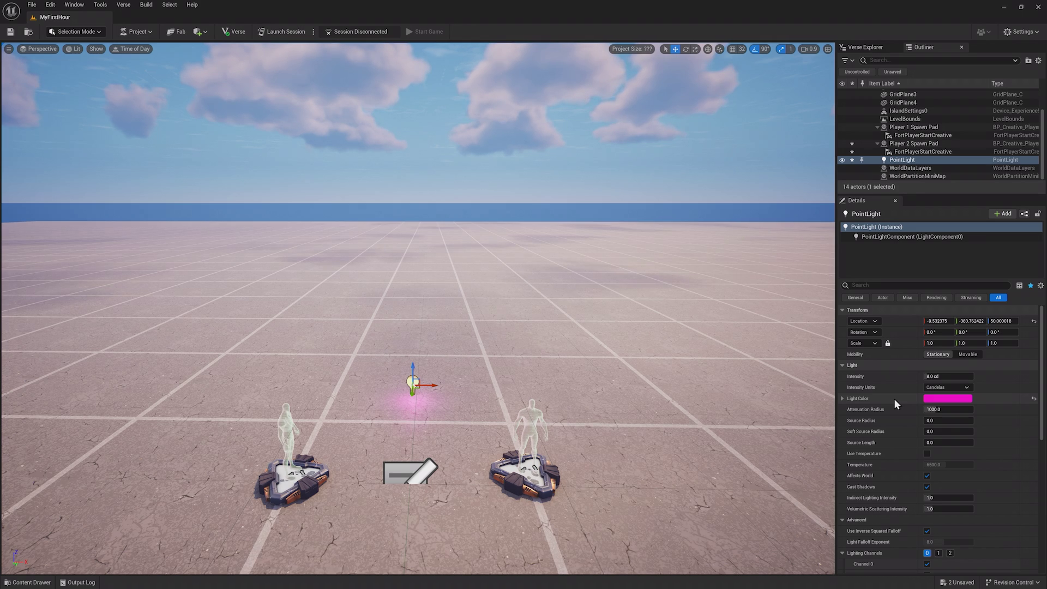
- Open the World Settings panel via Window, then switch back to the PointLight's Details tab
click(77, 10)
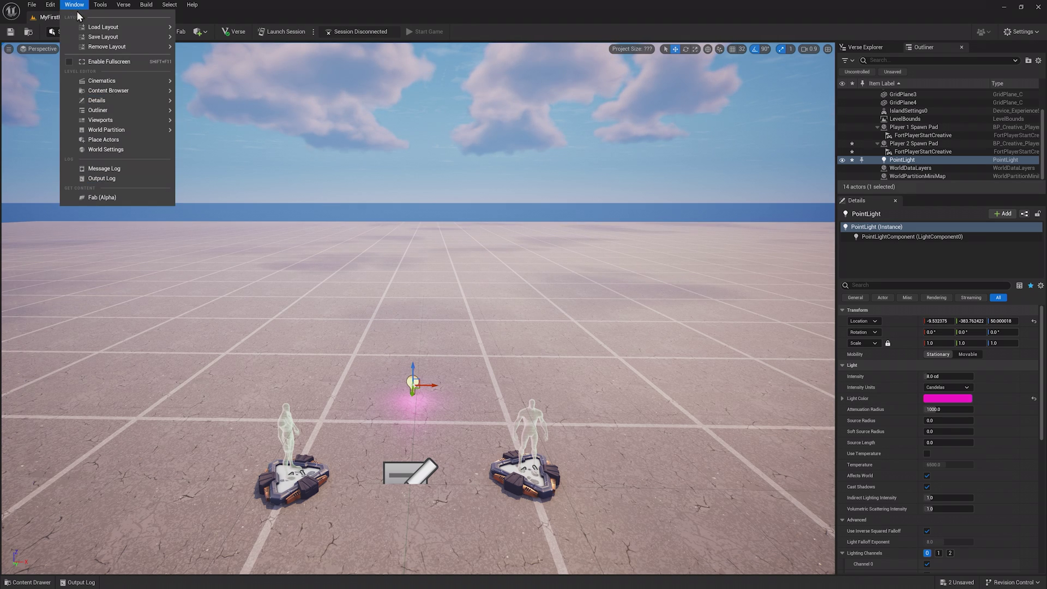
click(137, 155)
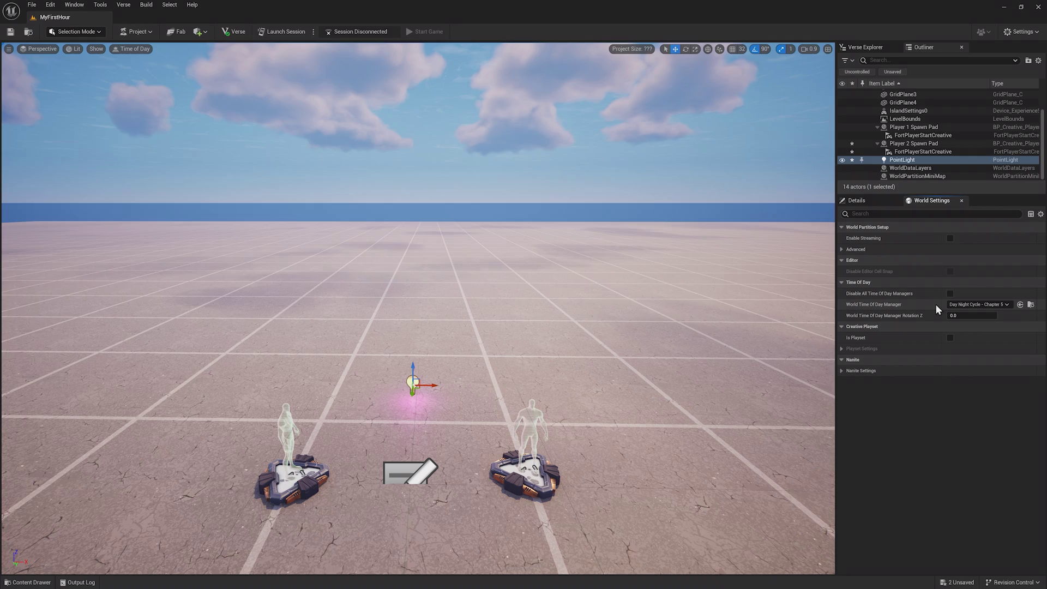
click(870, 202)
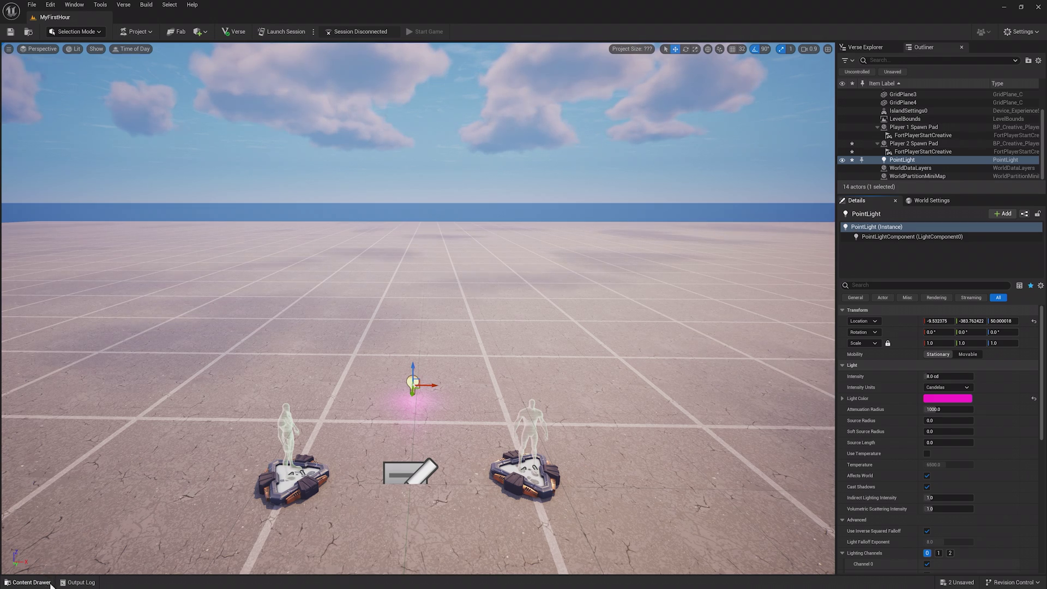
- Open the Content Drawer and browse the Fortnite content folder
click(28, 582)
click(199, 288)
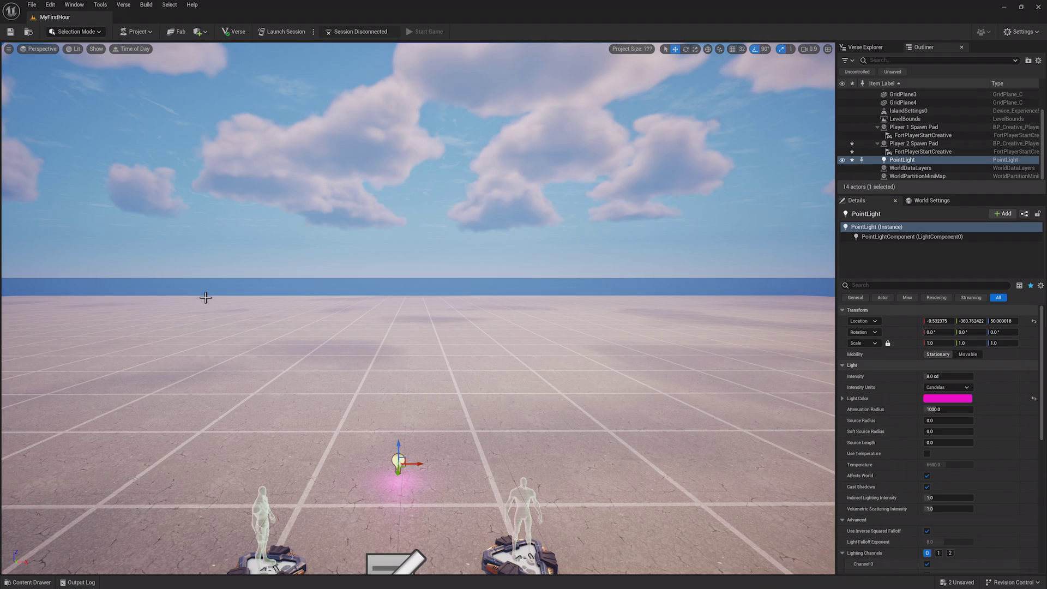
key(ctrl+space)
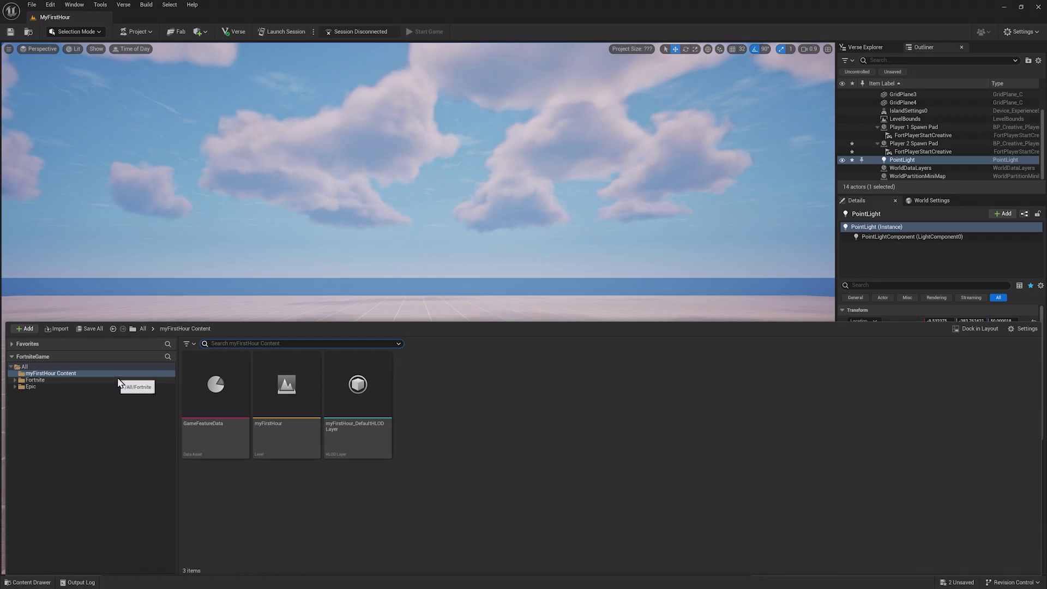
mouse_move(307, 420)
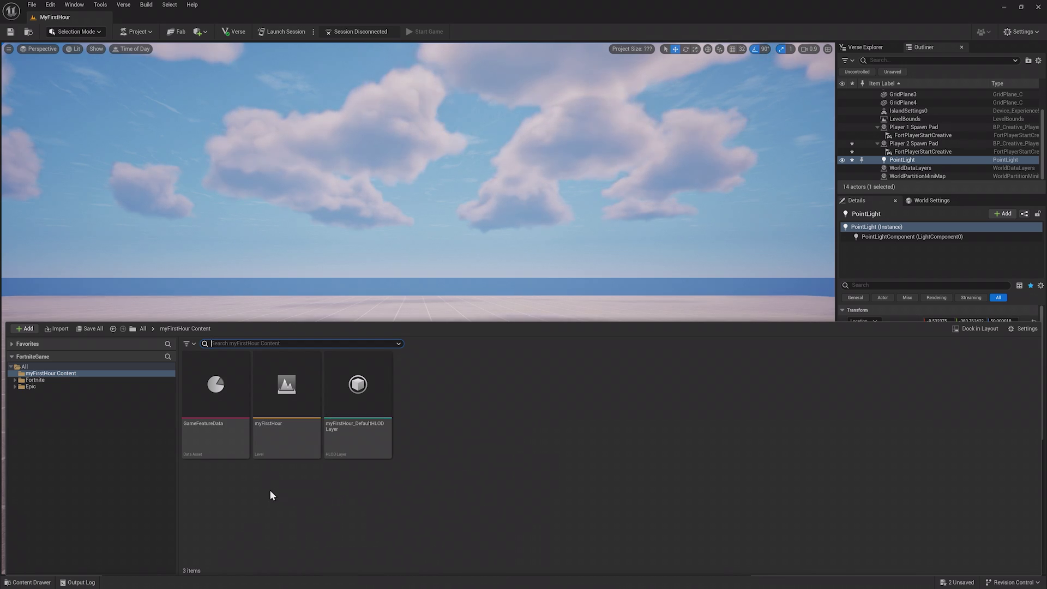
click(35, 380)
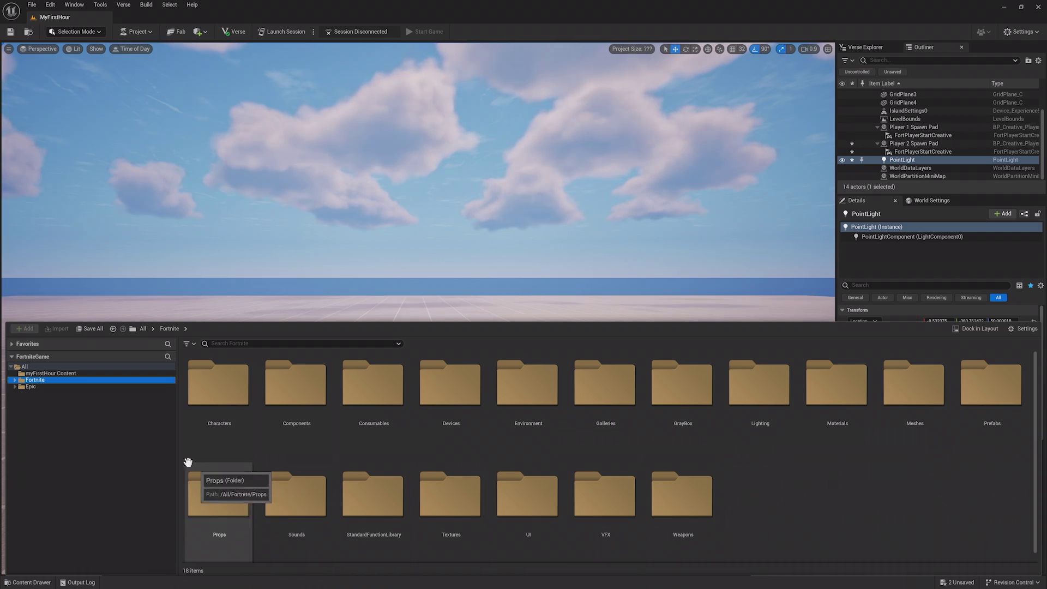
- Browse Epic > Textures > Fabrics > Linen_Canvas, collapse Epic, and dock the Content Browser in the layout
click(45, 387)
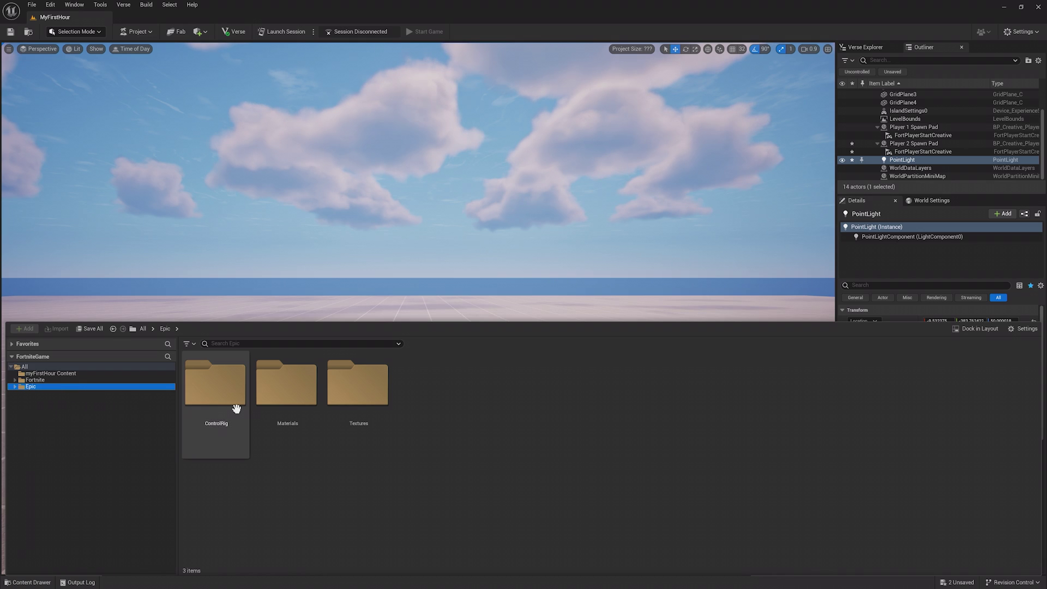
double_click(350, 410)
double_click(350, 409)
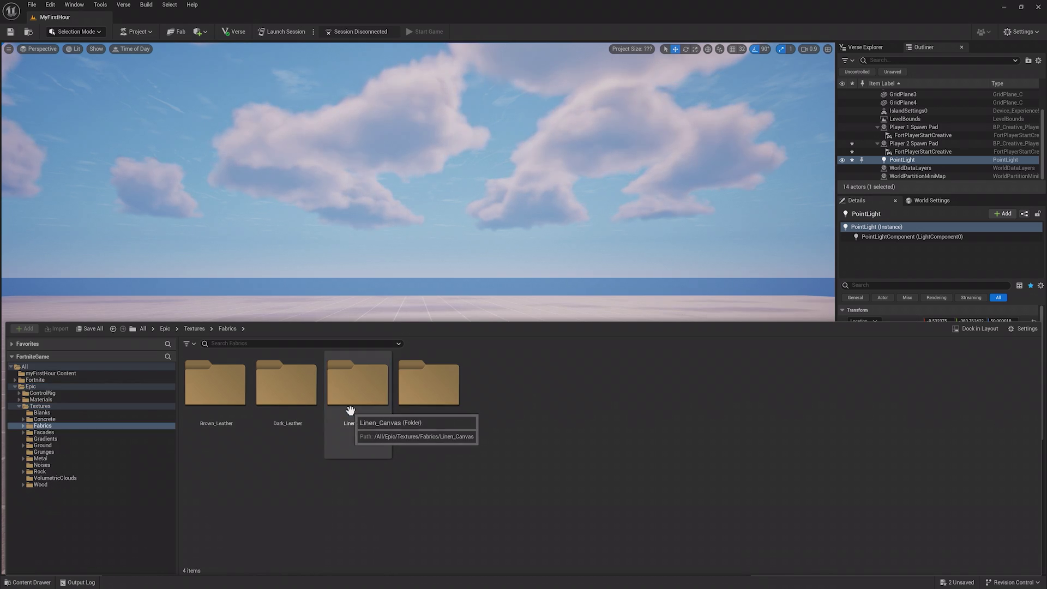
double_click(350, 408)
click(15, 386)
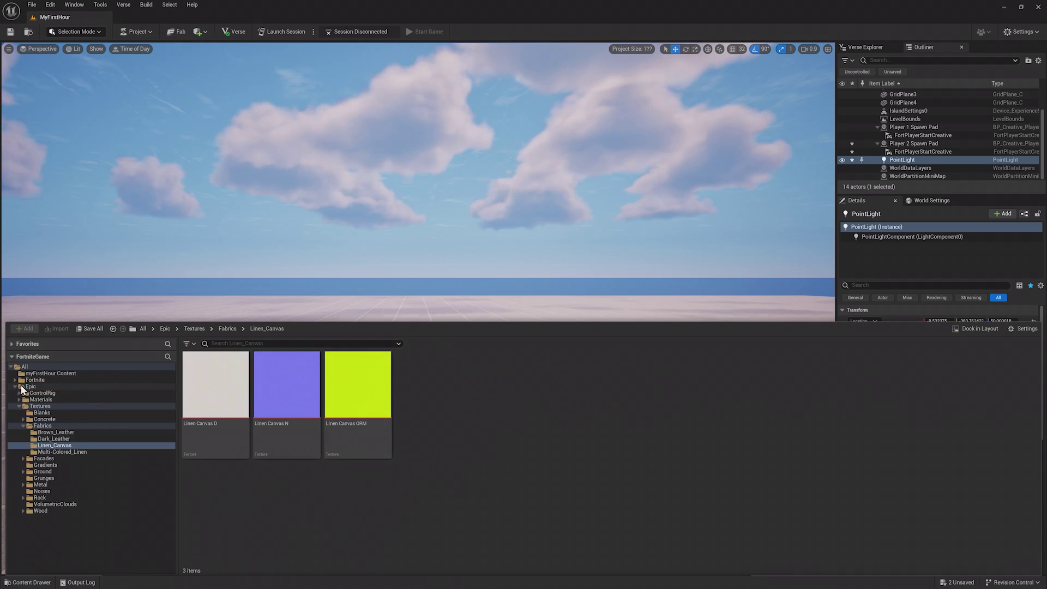
click(961, 329)
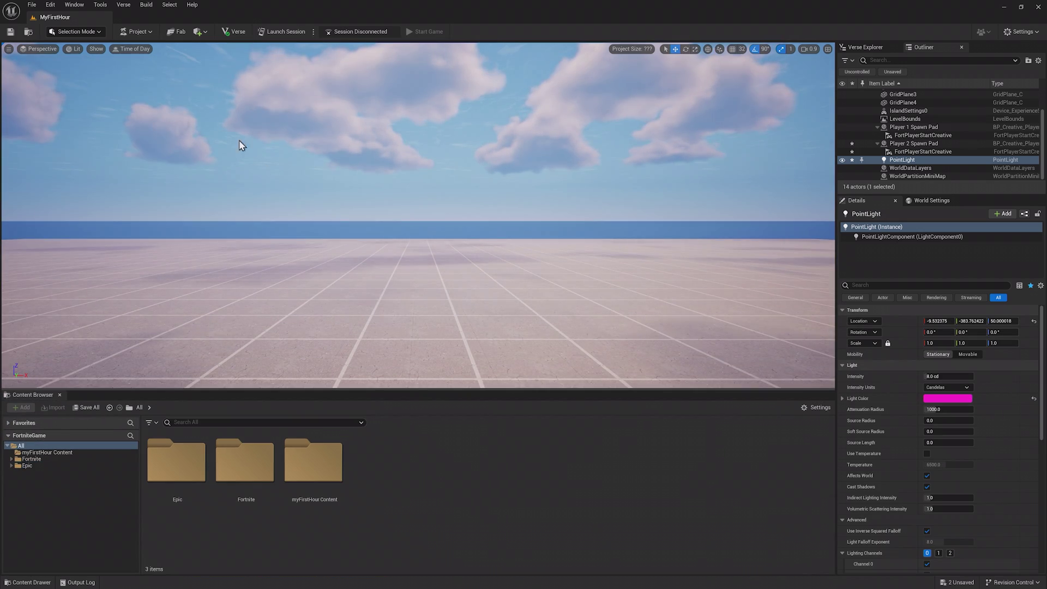
- Add Content Browser 2 as a docked tab showing myFirstHour Content
click(74, 5)
mouse_move(118, 90)
click(218, 102)
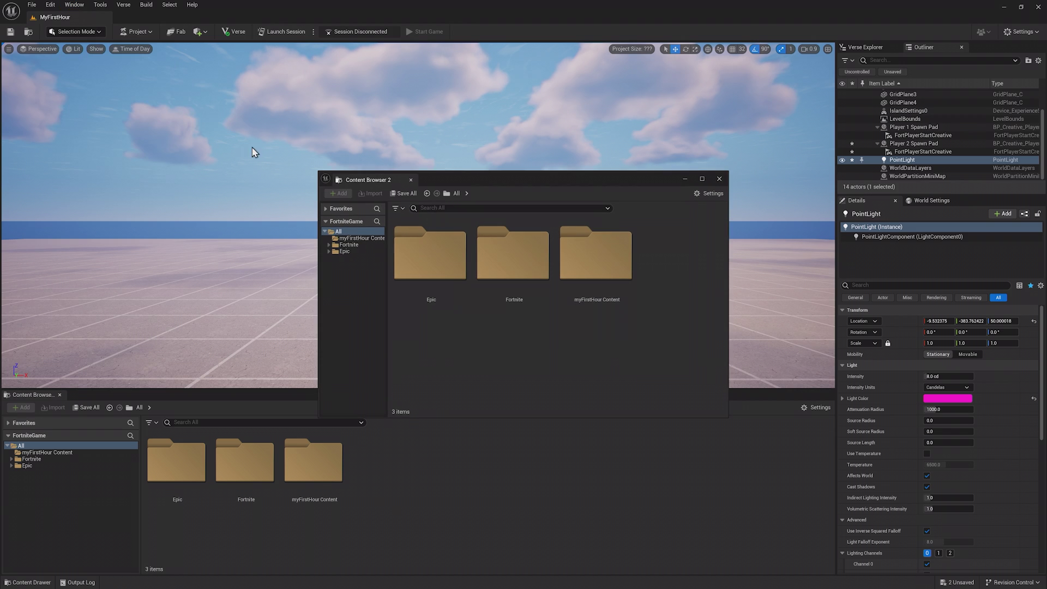
drag(354, 176, 117, 393)
click(76, 454)
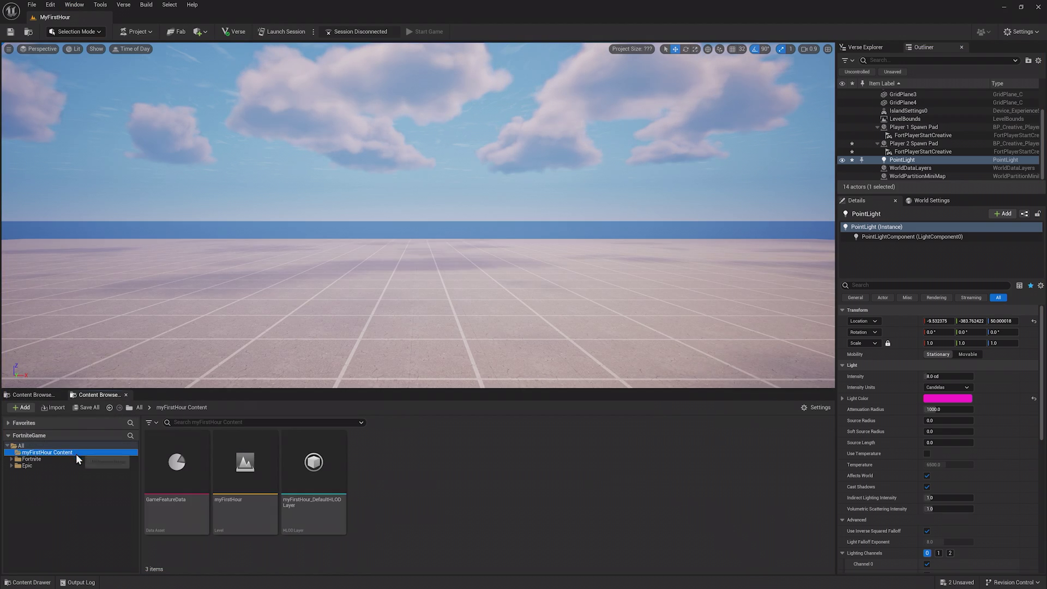
- Return to the first Content Browser, make the content area taller, and move Details below the viewport
click(33, 395)
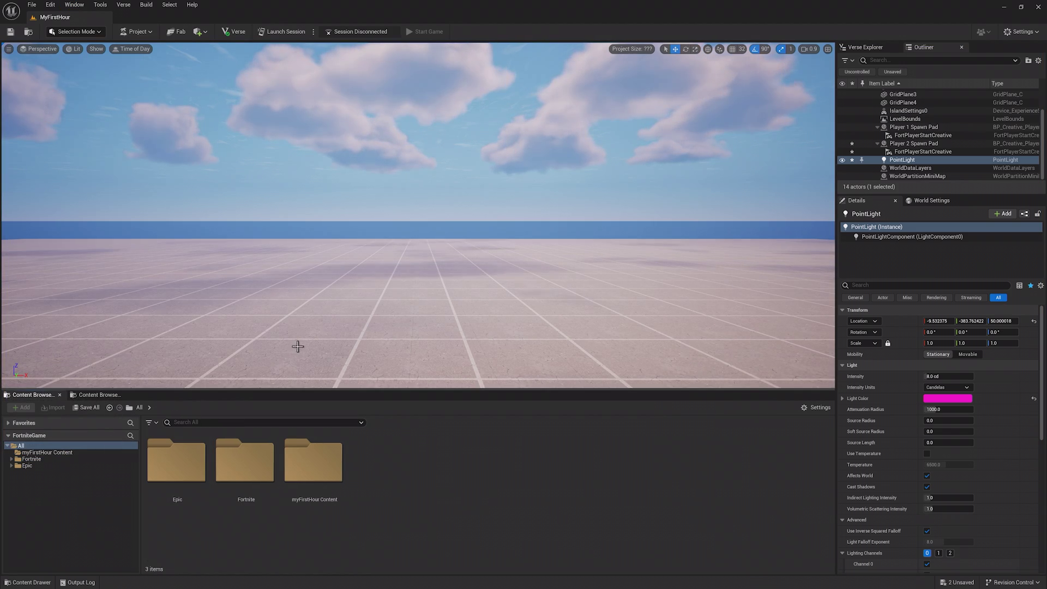
drag(350, 386, 374, 417)
drag(857, 201, 212, 412)
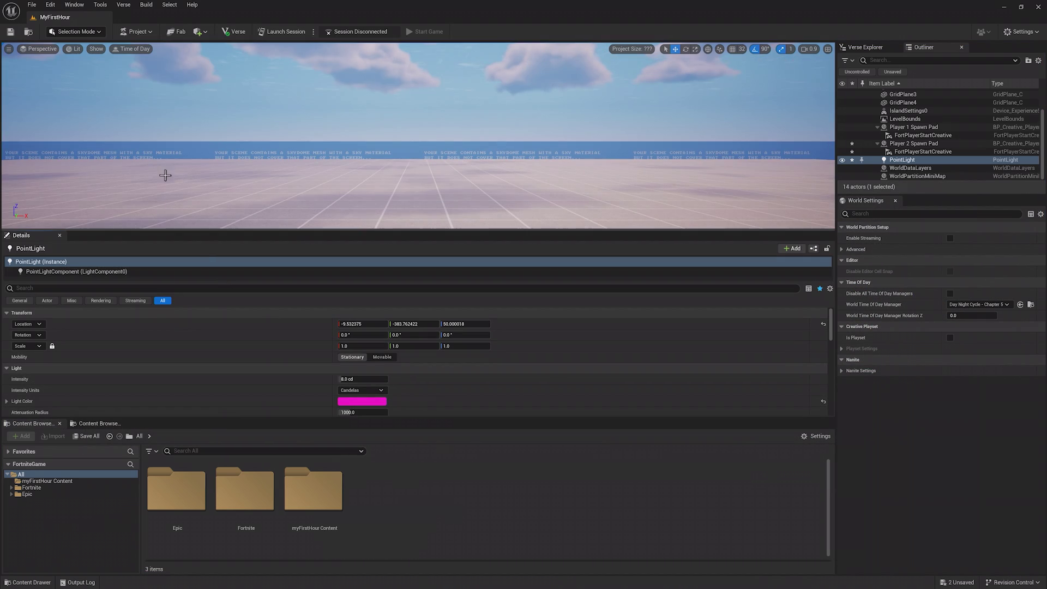
- Load the Default Editor Layout and pull the camera back to see the whole scene
click(77, 5)
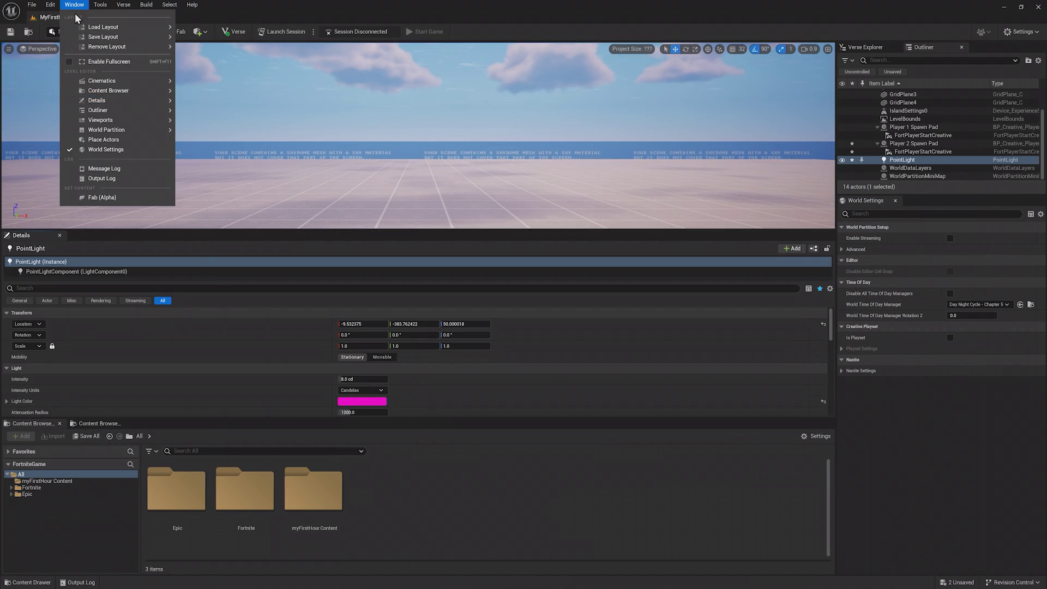
mouse_move(83, 30)
click(186, 40)
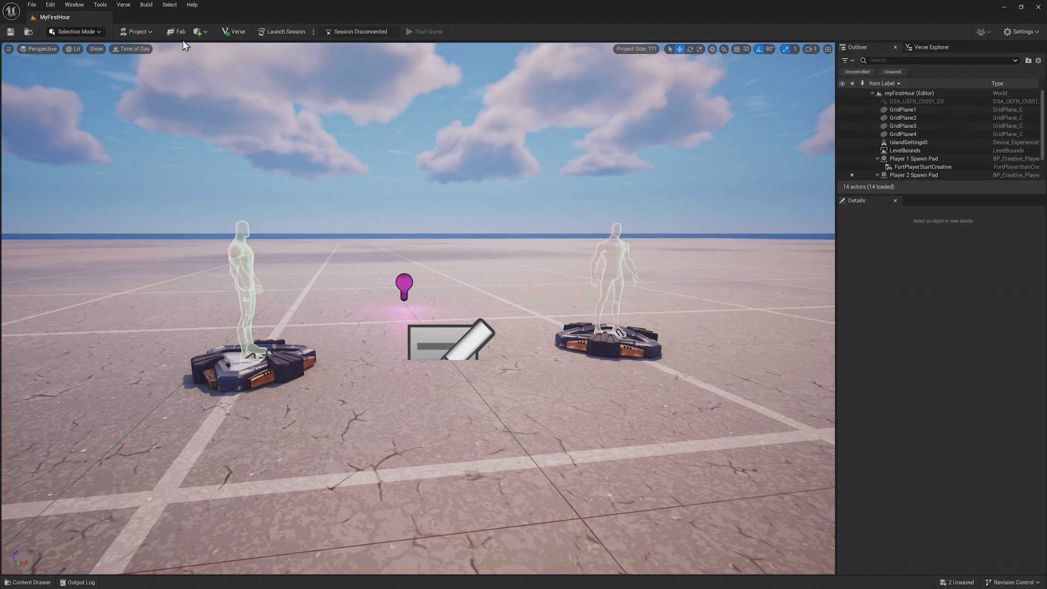
right_drag(316, 151, 316, 152)
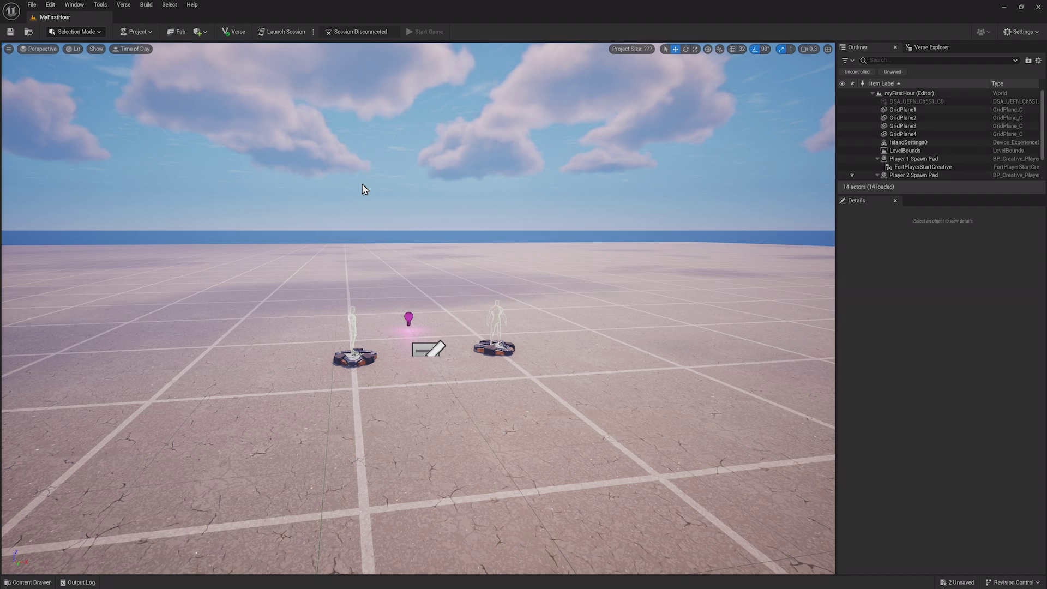